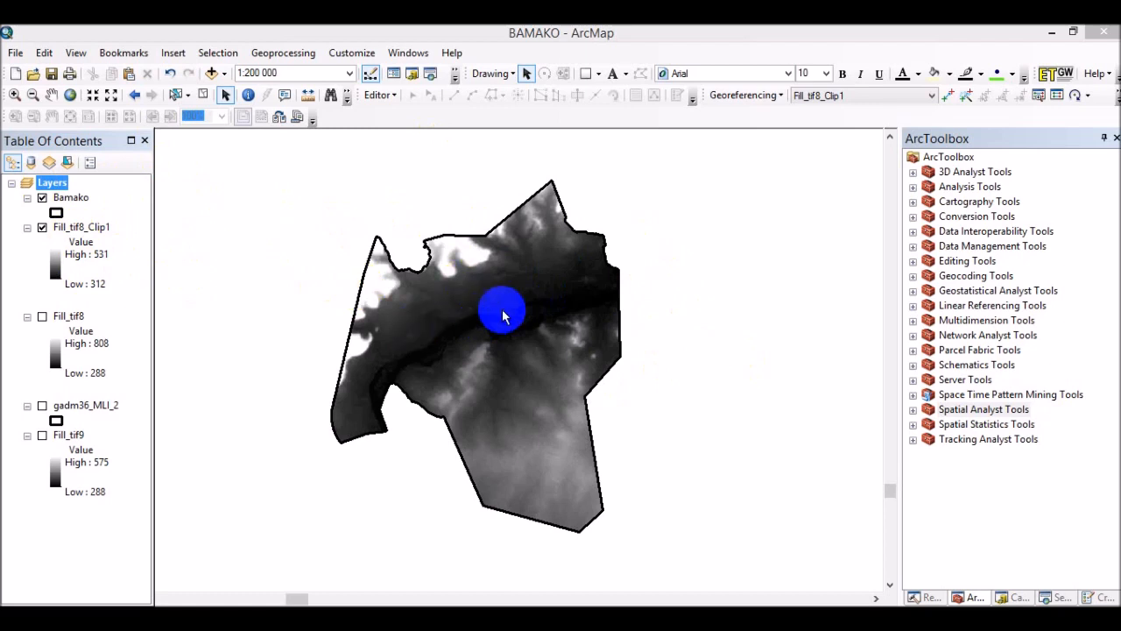
Run the Spatial Analyst Flow Direction tool with Fill_tif8_Clip1 as the input surface raster, keeping the default output.
left_click(613, 368)
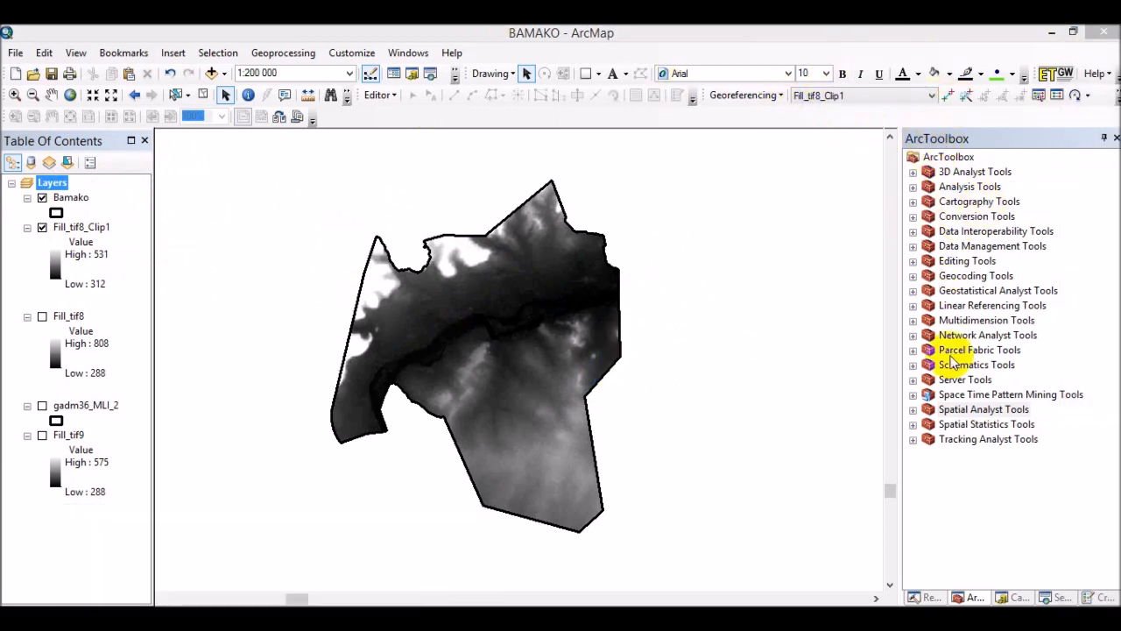
left_click(912, 409)
left_click(929, 409)
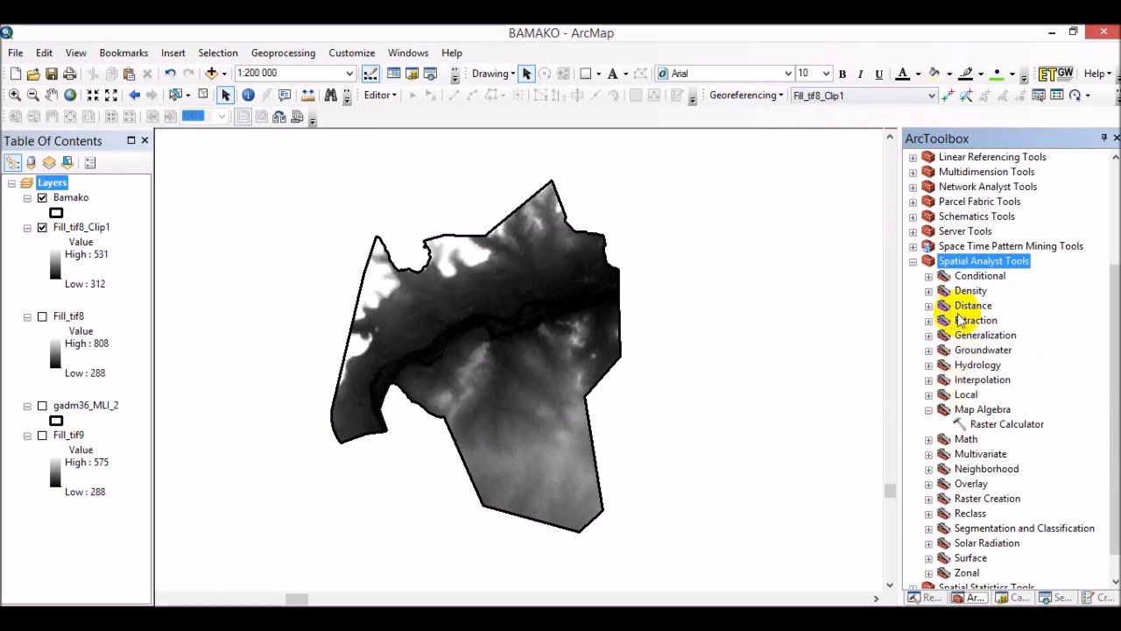
left_click(928, 366)
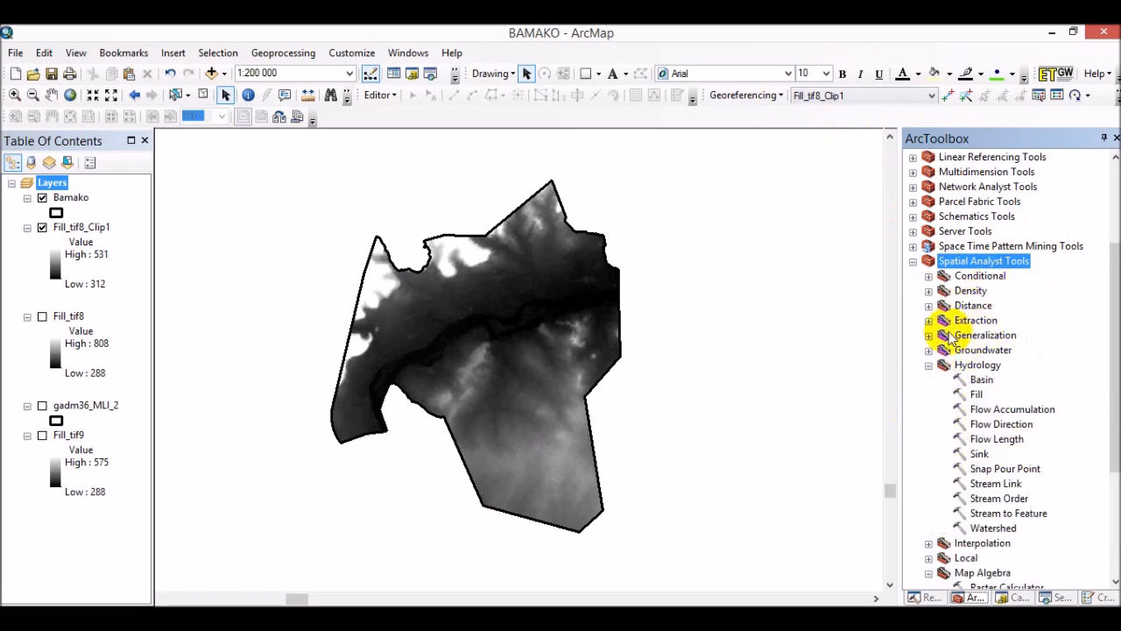
double_click(999, 424)
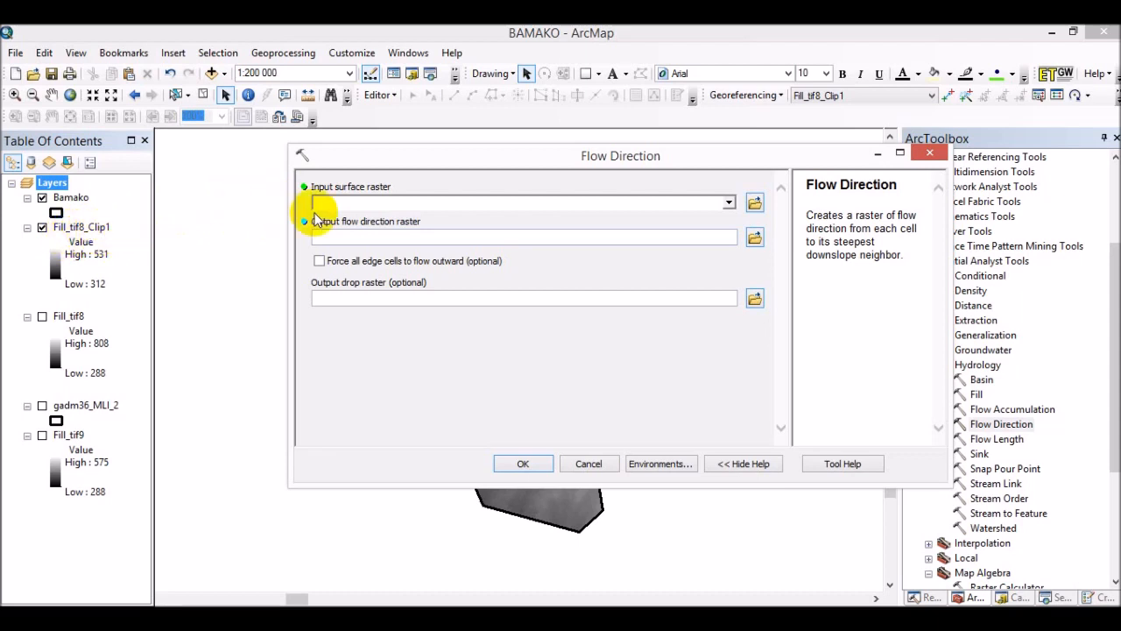
left_click(355, 205)
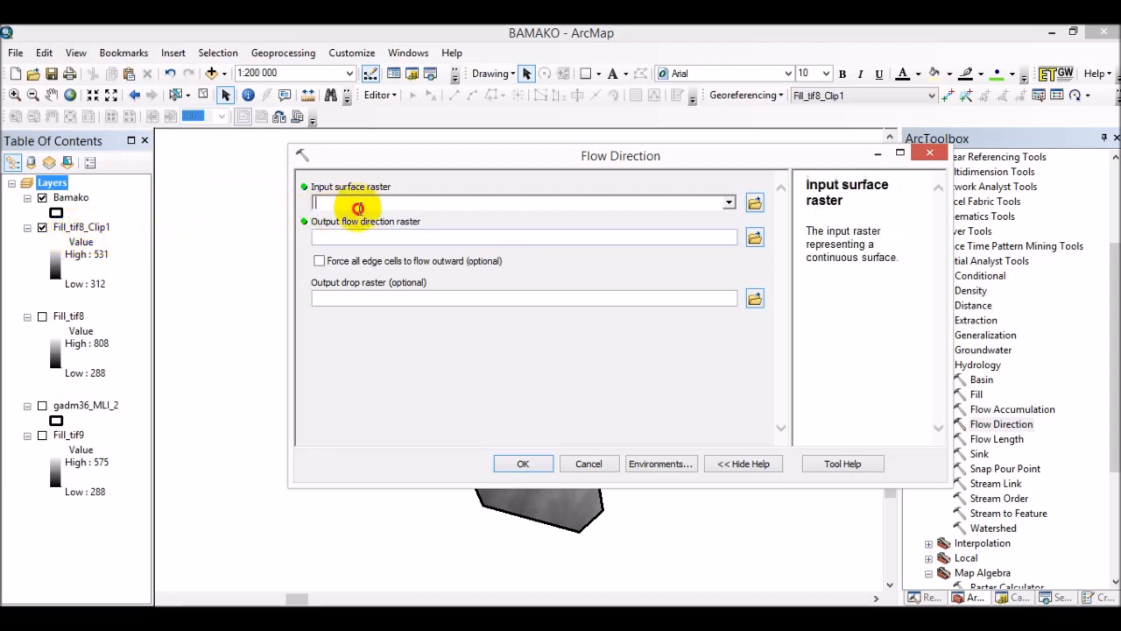
left_click(728, 204)
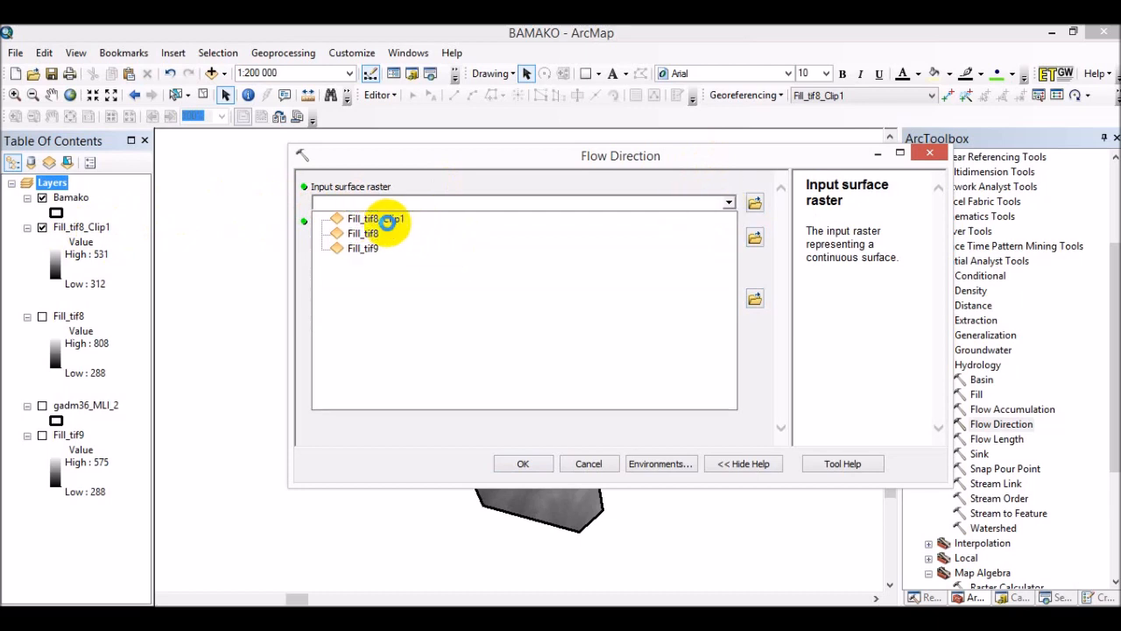
left_click(386, 219)
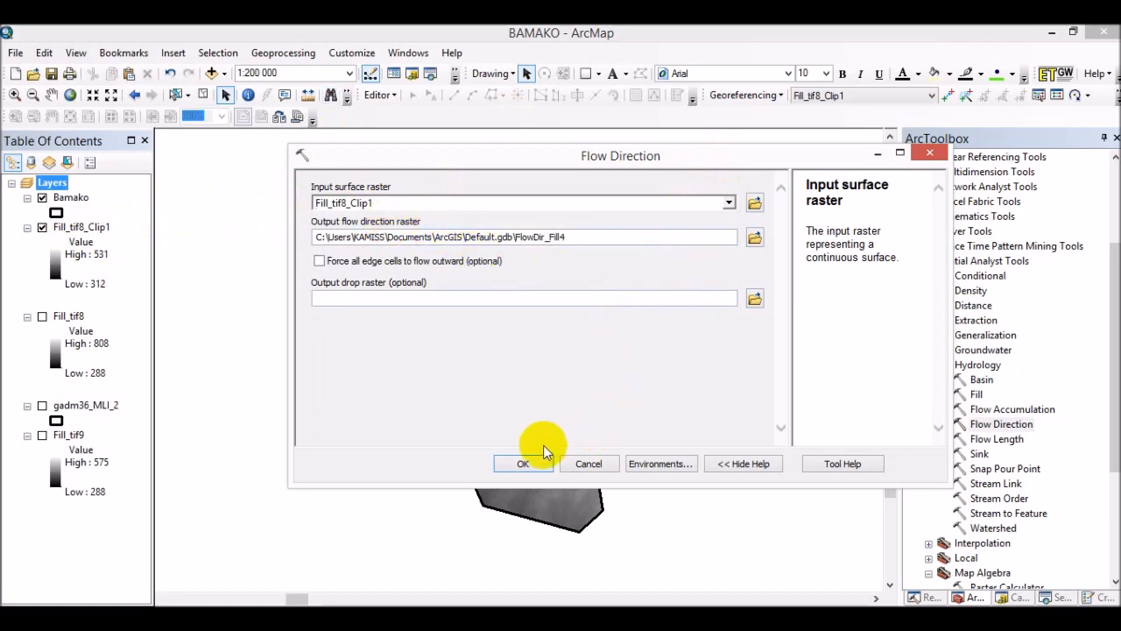
left_click(524, 462)
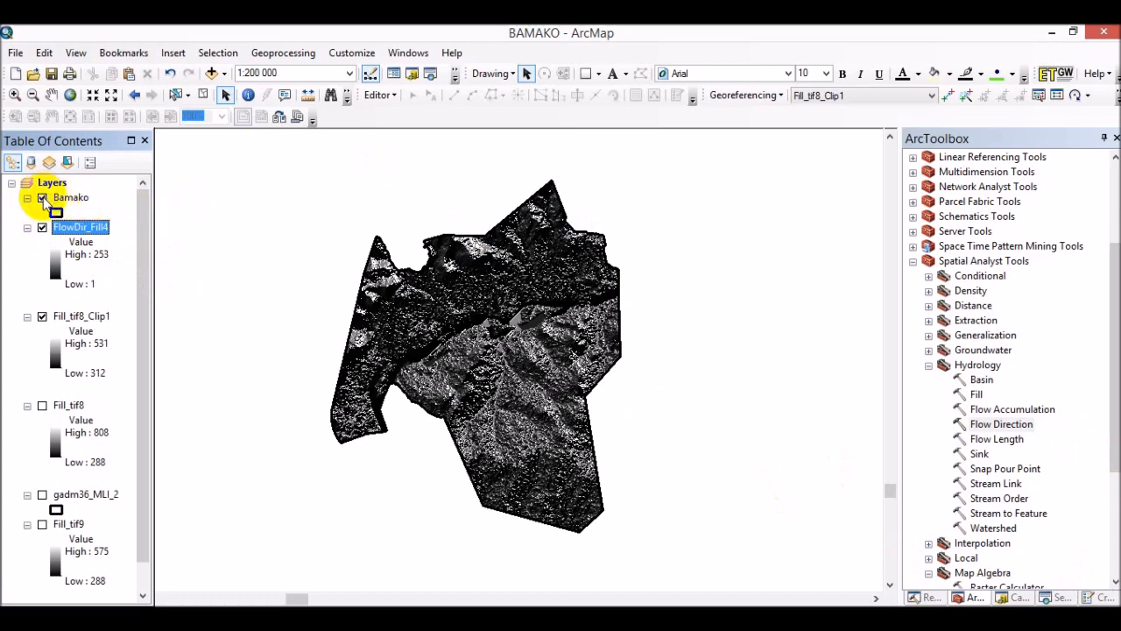
Hide the Bamako boundary layer and run Flow Accumulation with FlowDir_Fill4 as the input flow direction raster.
left_click(42, 200)
scroll(458, 375, "up", 1)
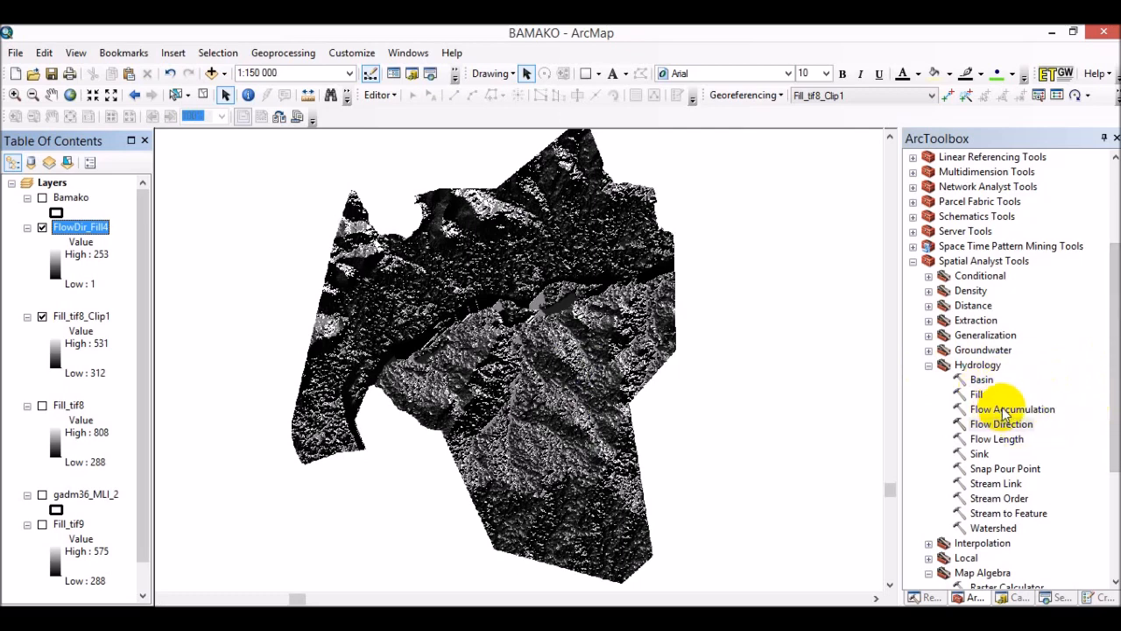
double_click(1025, 410)
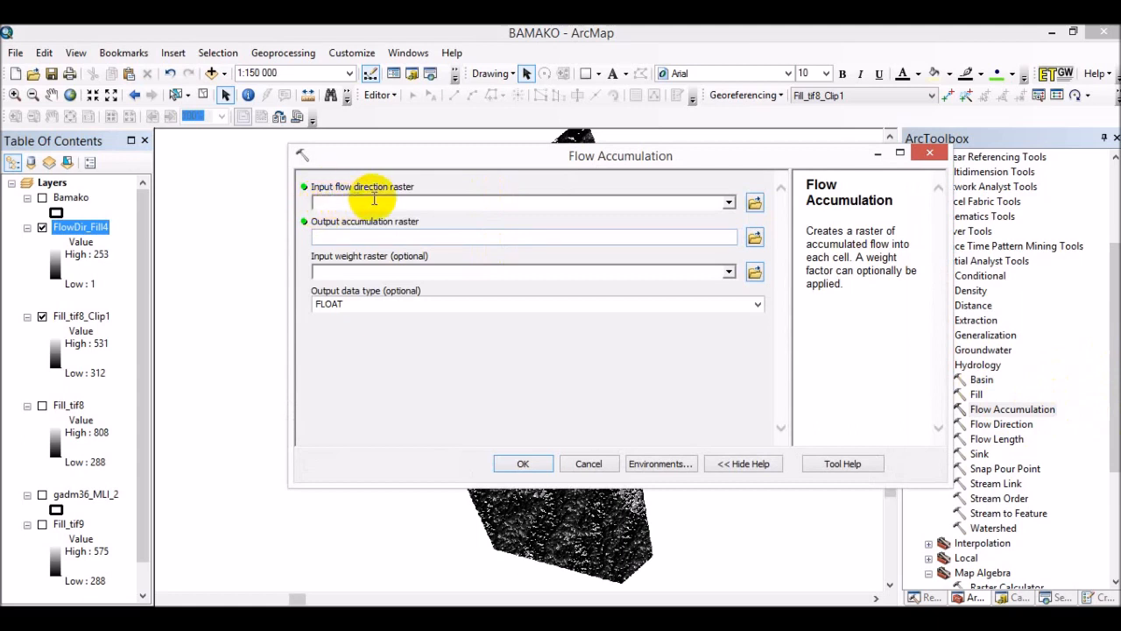
left_click(728, 203)
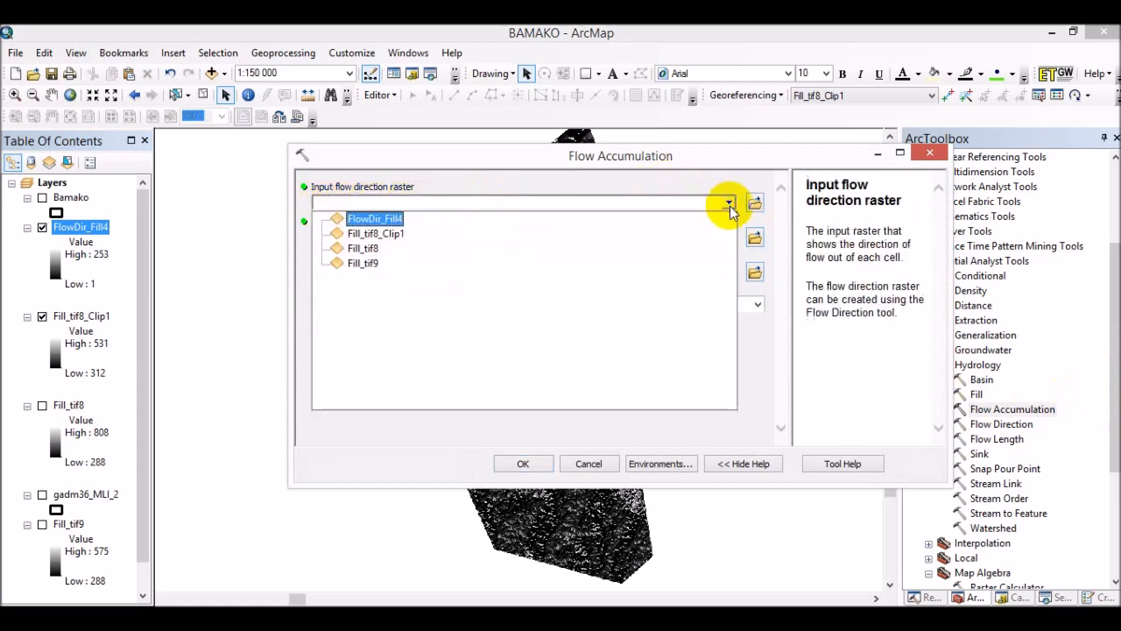
left_click(378, 219)
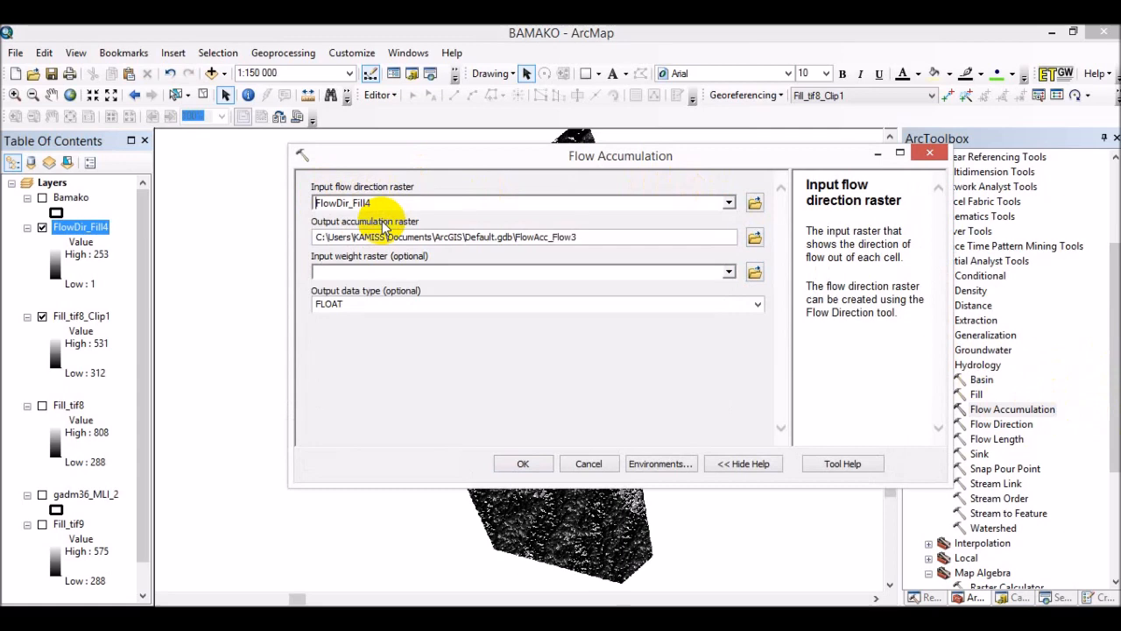
left_click(523, 464)
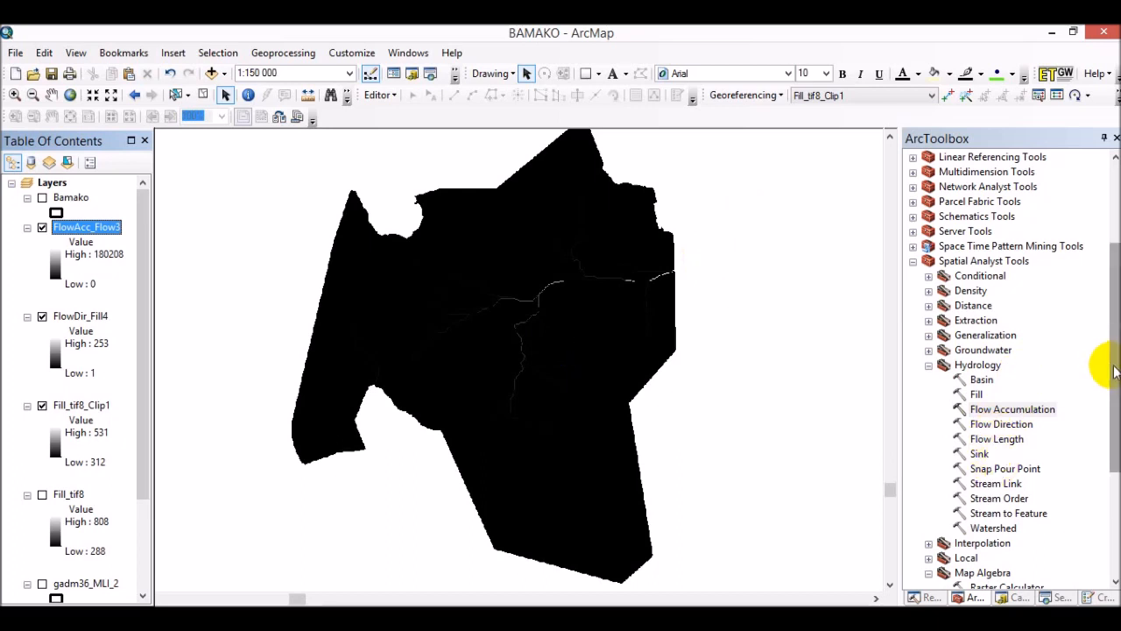
Extract the stream cells with Raster Calculator using the expression "FlowAcc_Flow3" >= 250.
left_click_drag(1113, 370, 1111, 429)
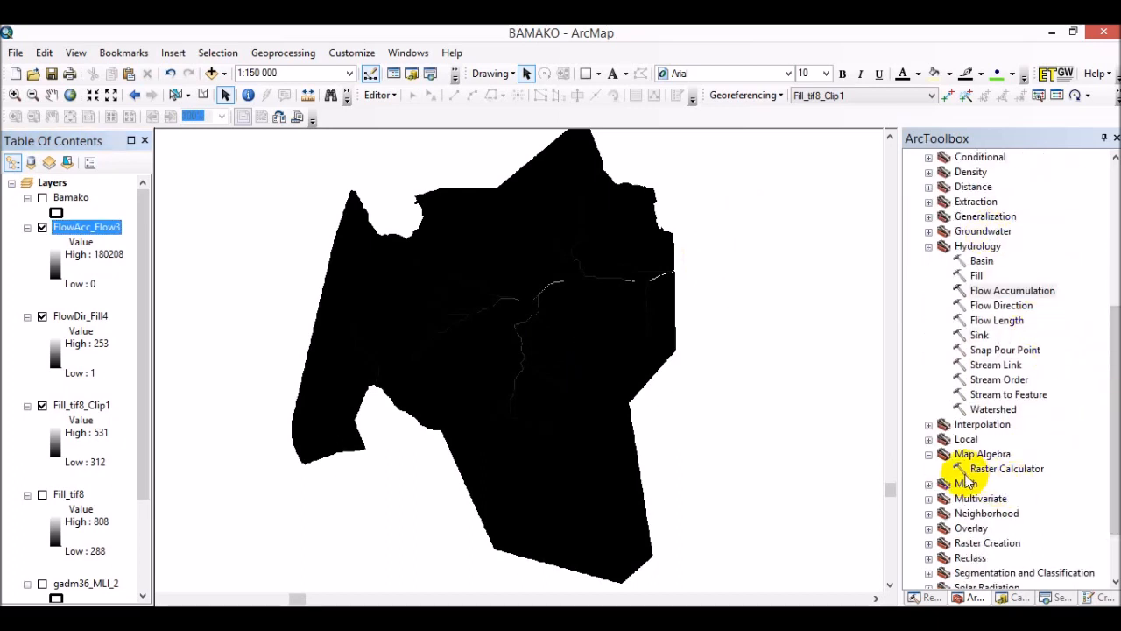
left_click(929, 454)
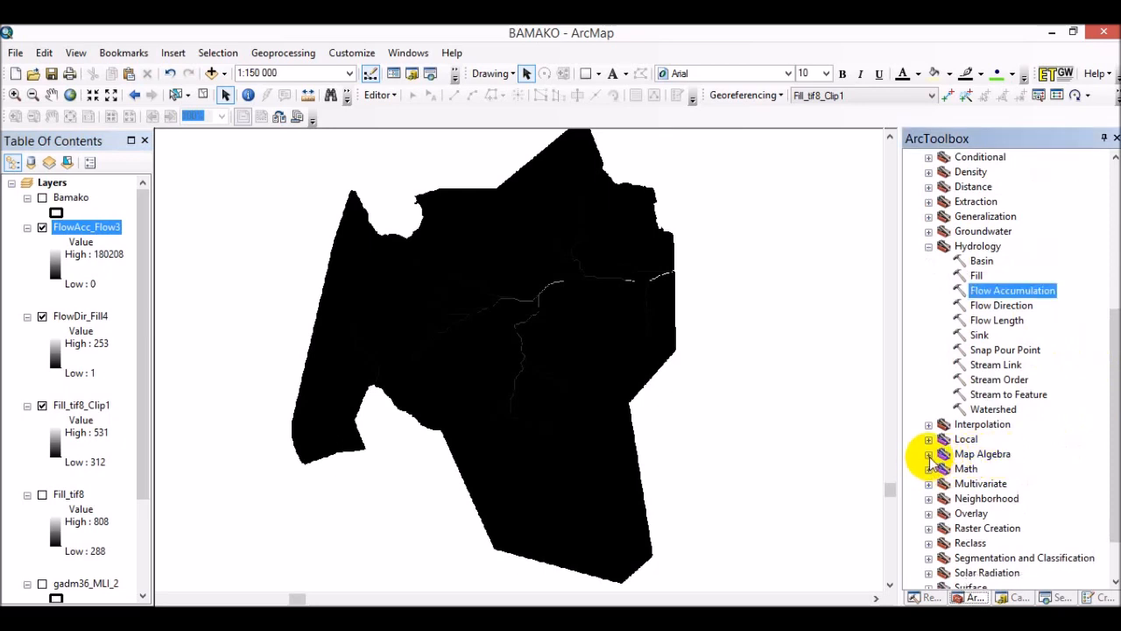
left_click(929, 456)
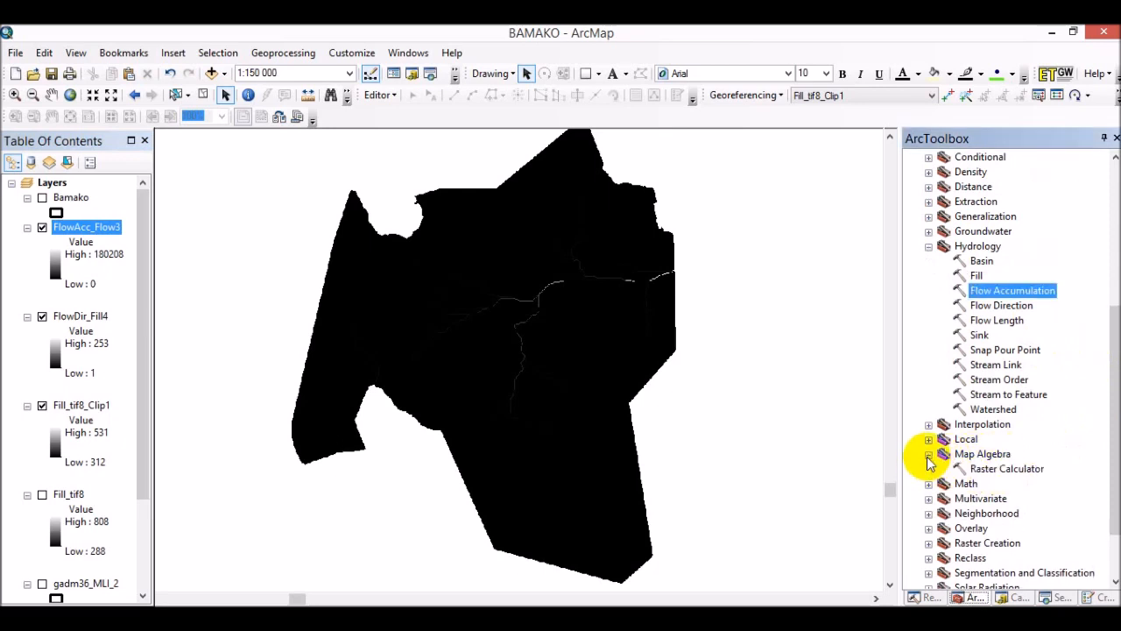
double_click(1003, 470)
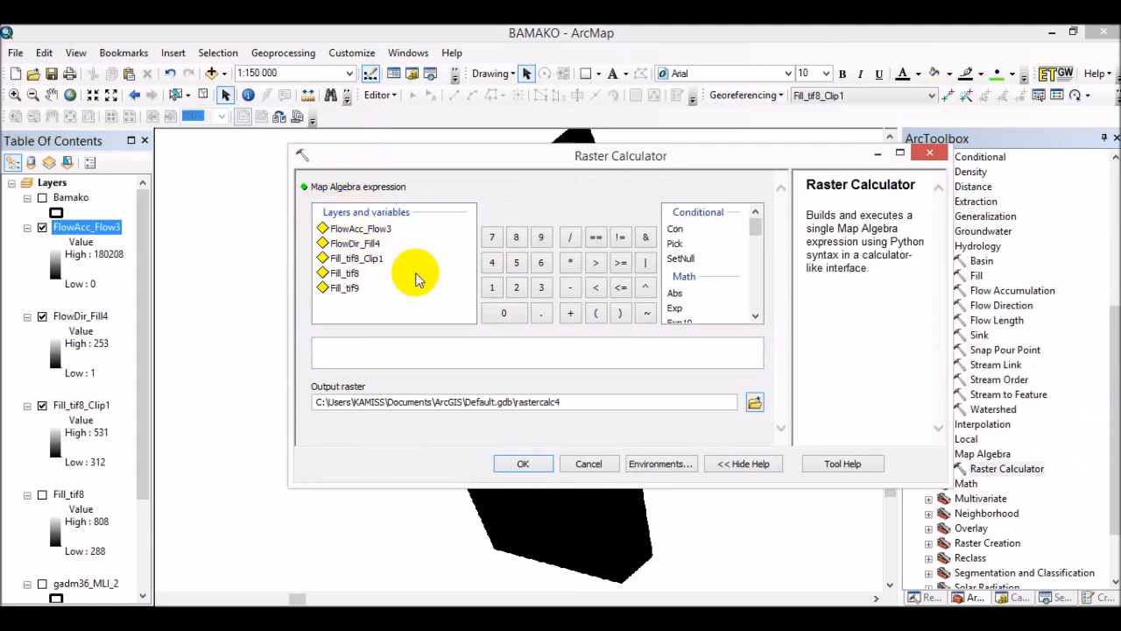
left_click(363, 230)
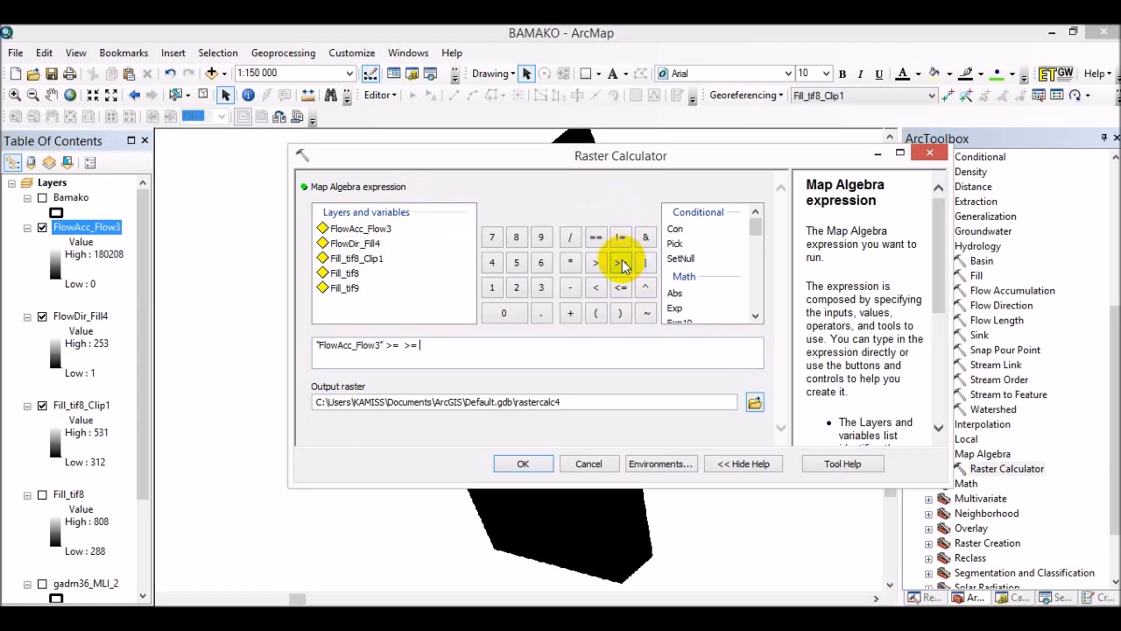
key("BackSpace")
key("BackSpace")
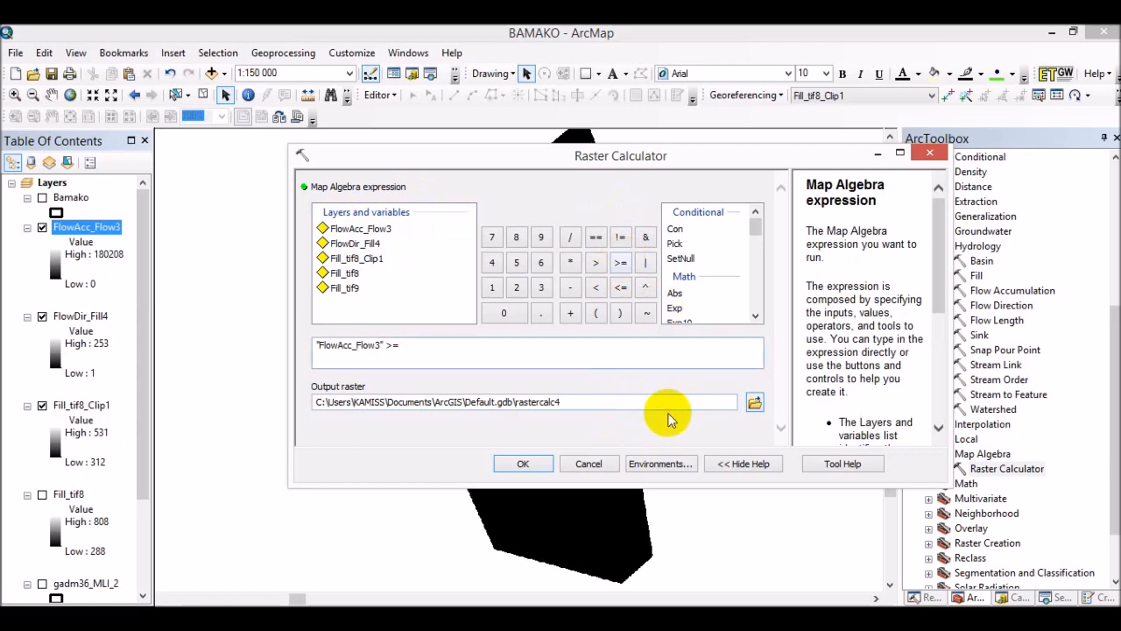
left_click(517, 296)
left_click(517, 263)
left_click(517, 313)
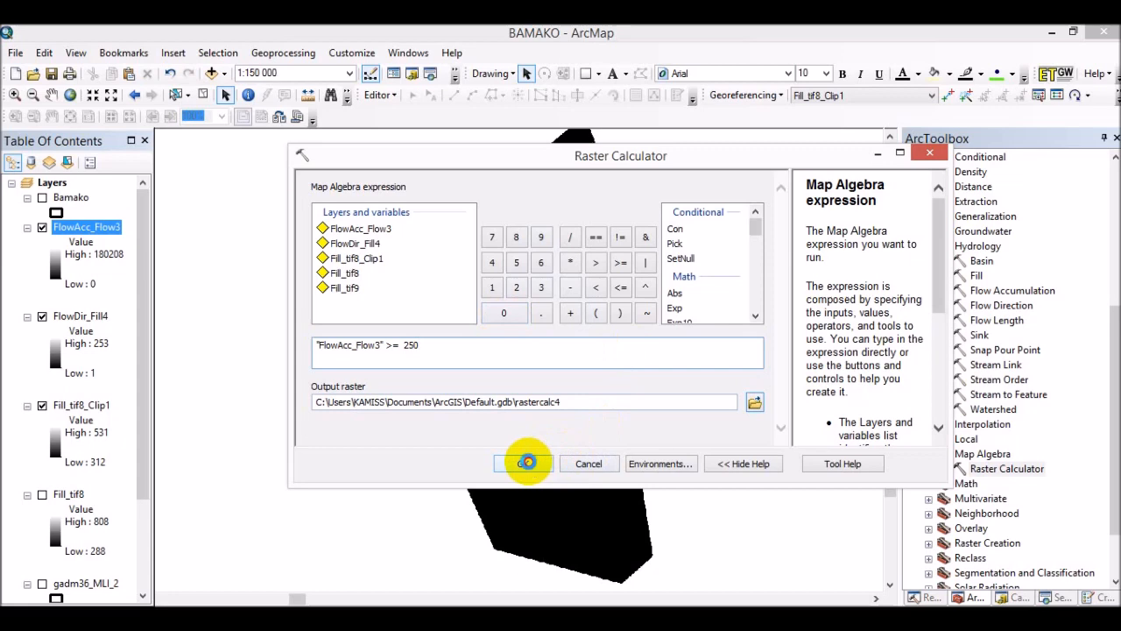
left_click(525, 462)
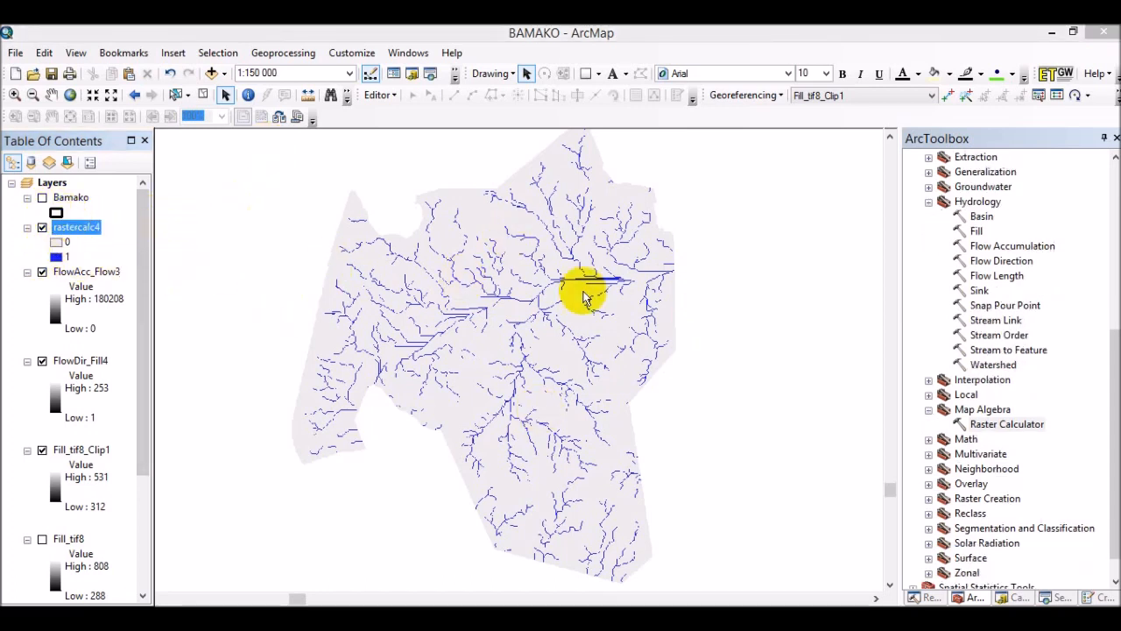
Run Stream Order with rastercalc4 as the input stream raster and FlowDir_Fill4 as the flow direction raster.
double_click(990, 336)
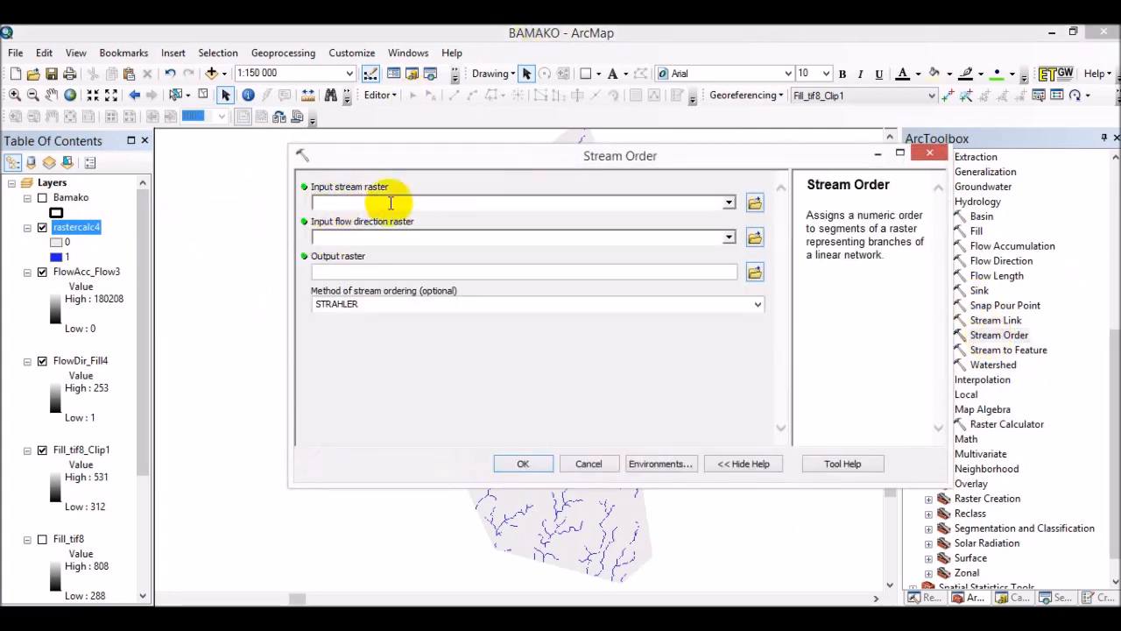
left_click(371, 208)
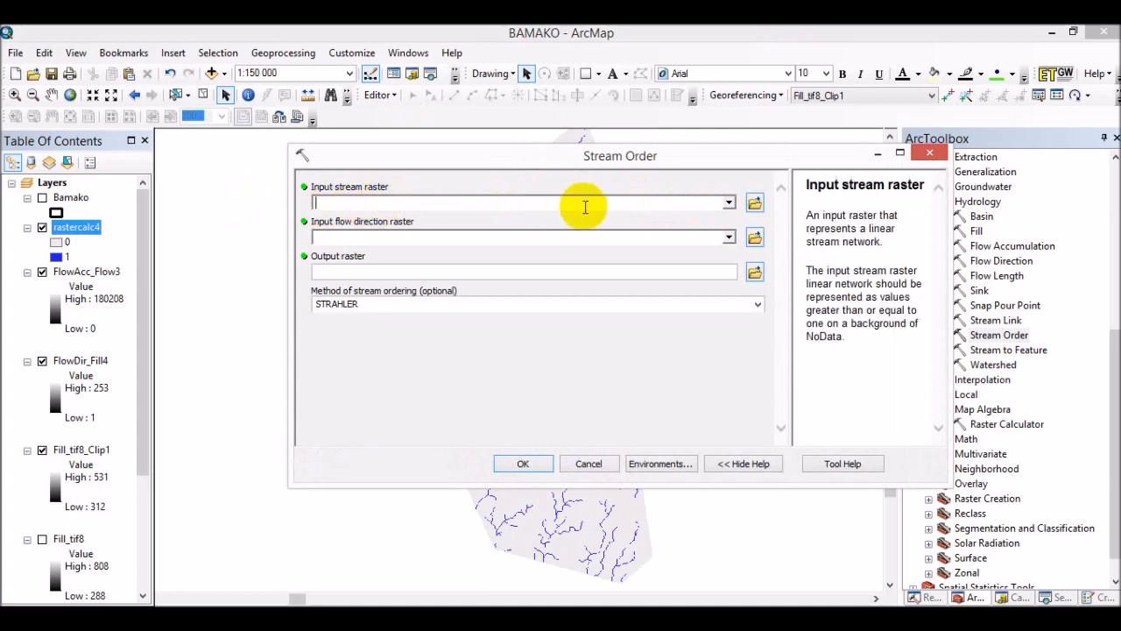
left_click(729, 203)
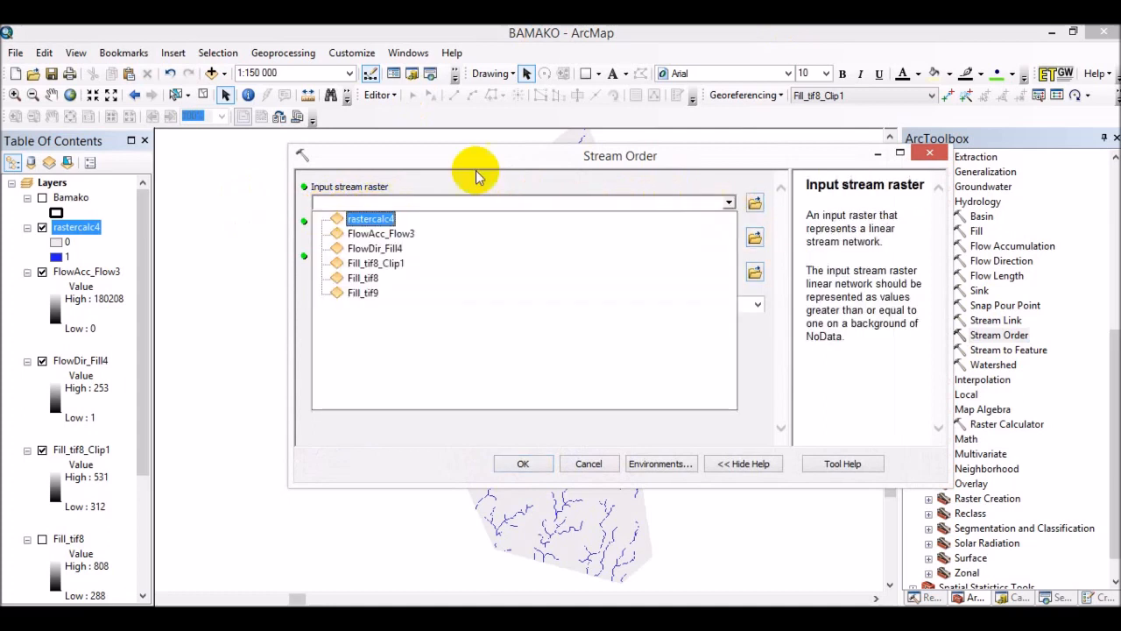
left_click(370, 221)
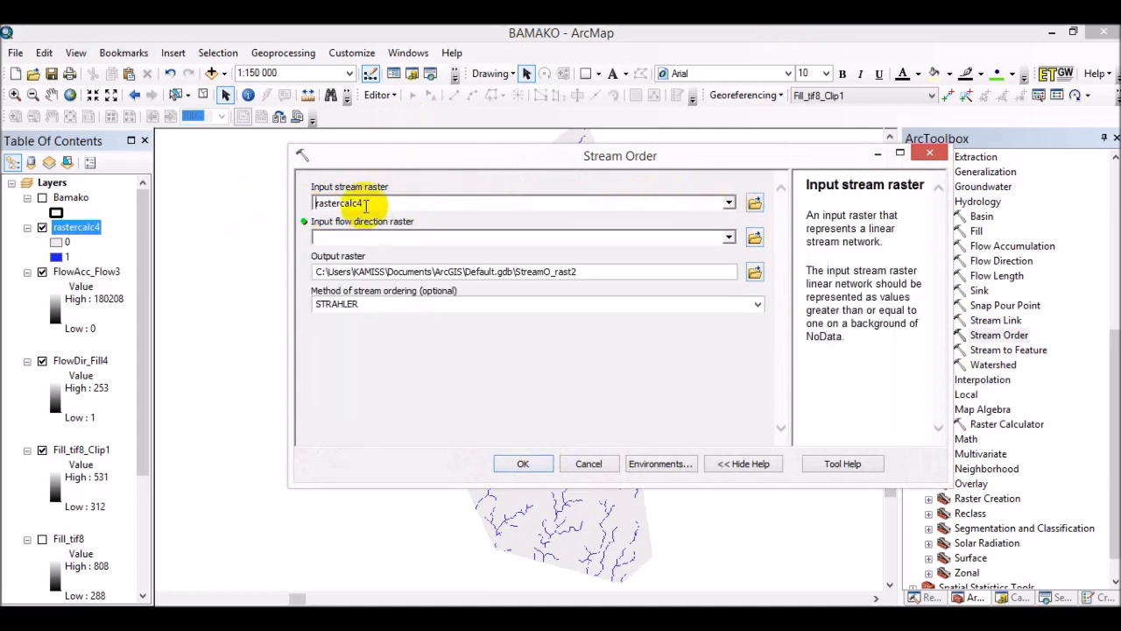
left_click(342, 236)
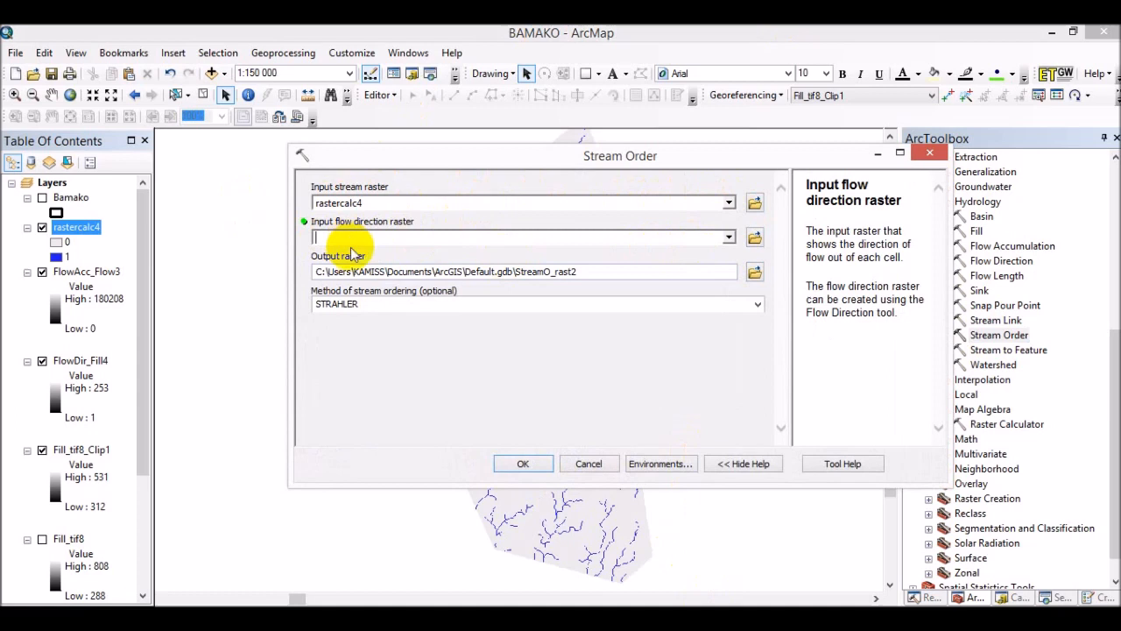
left_click(728, 238)
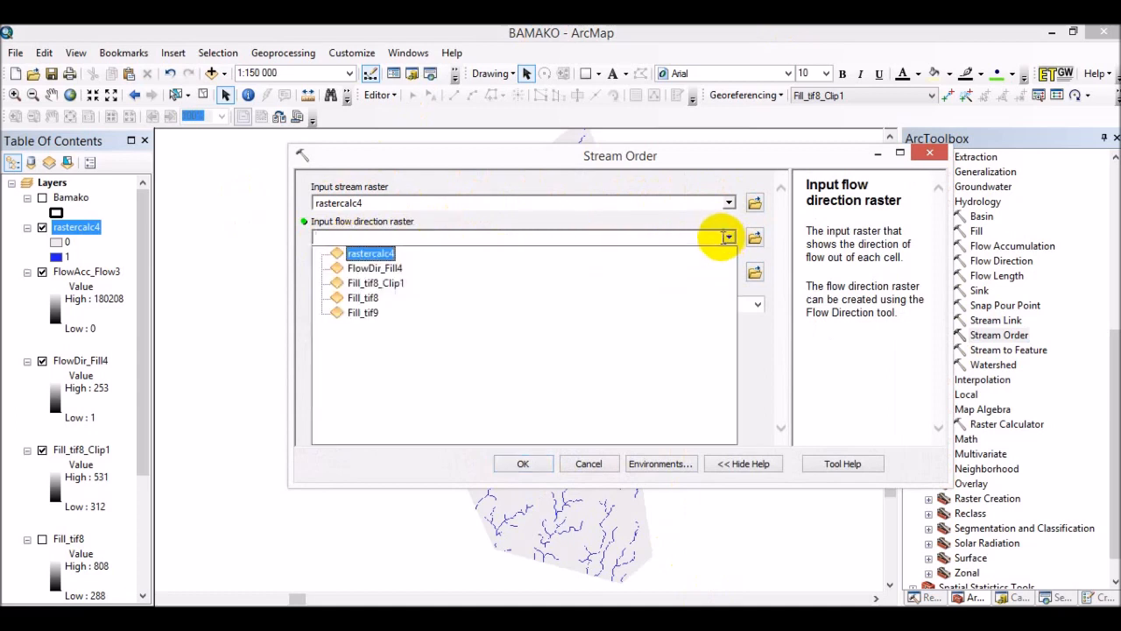
left_click(376, 271)
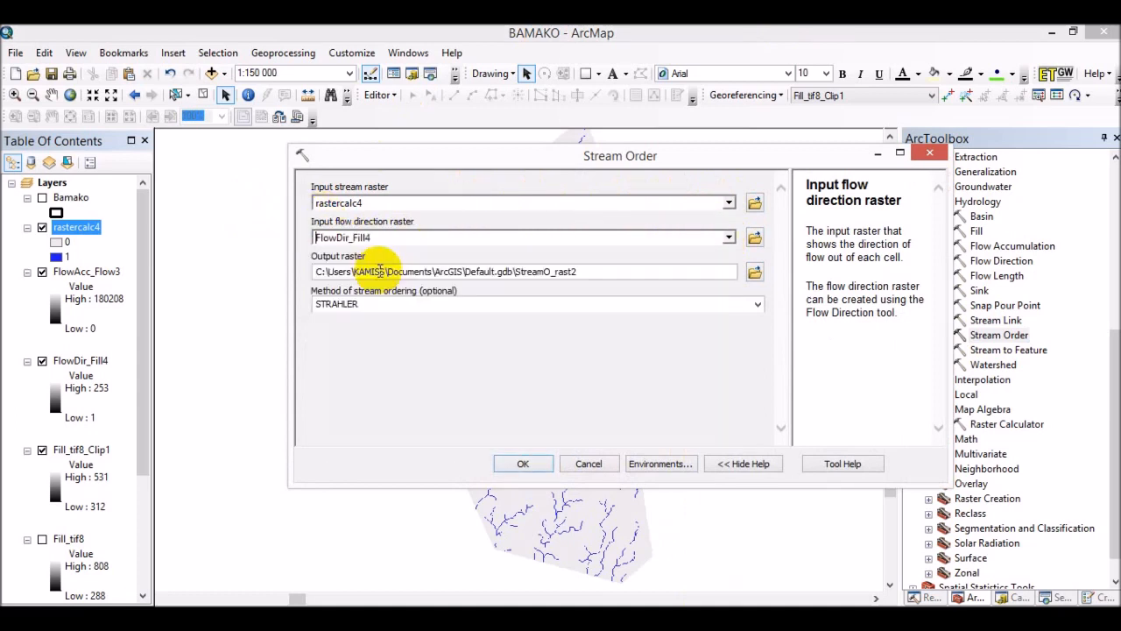
left_click(522, 465)
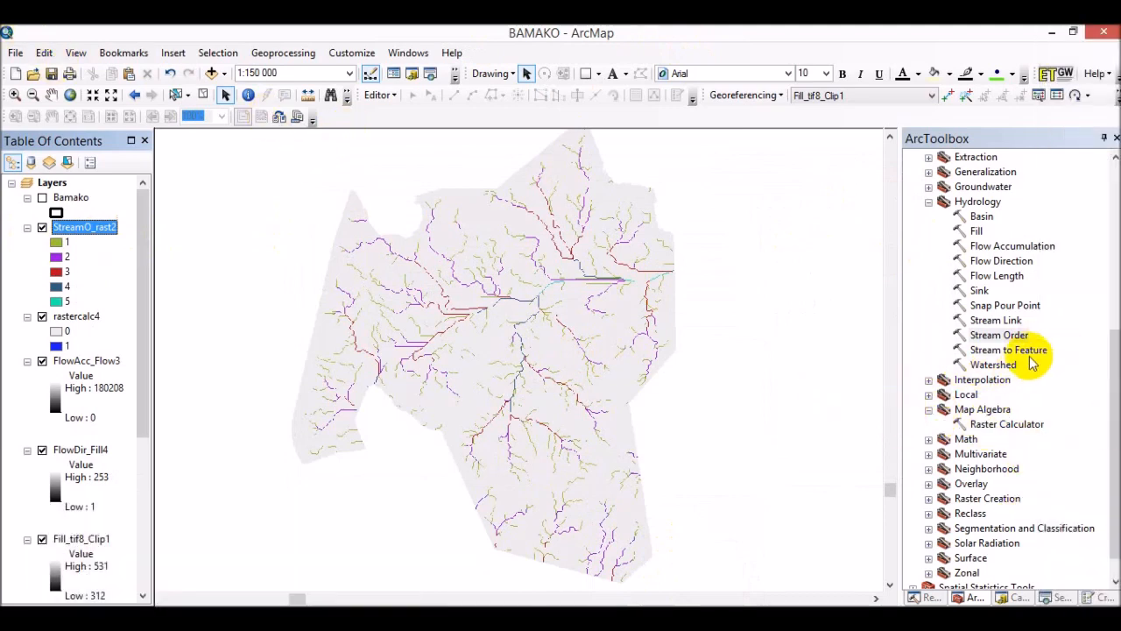
Run Stream to Feature with StreamO_rast2 as the stream raster and FlowDir_Fill4 as the flow direction raster, keeping the default output and simplified polylines.
double_click(1025, 351)
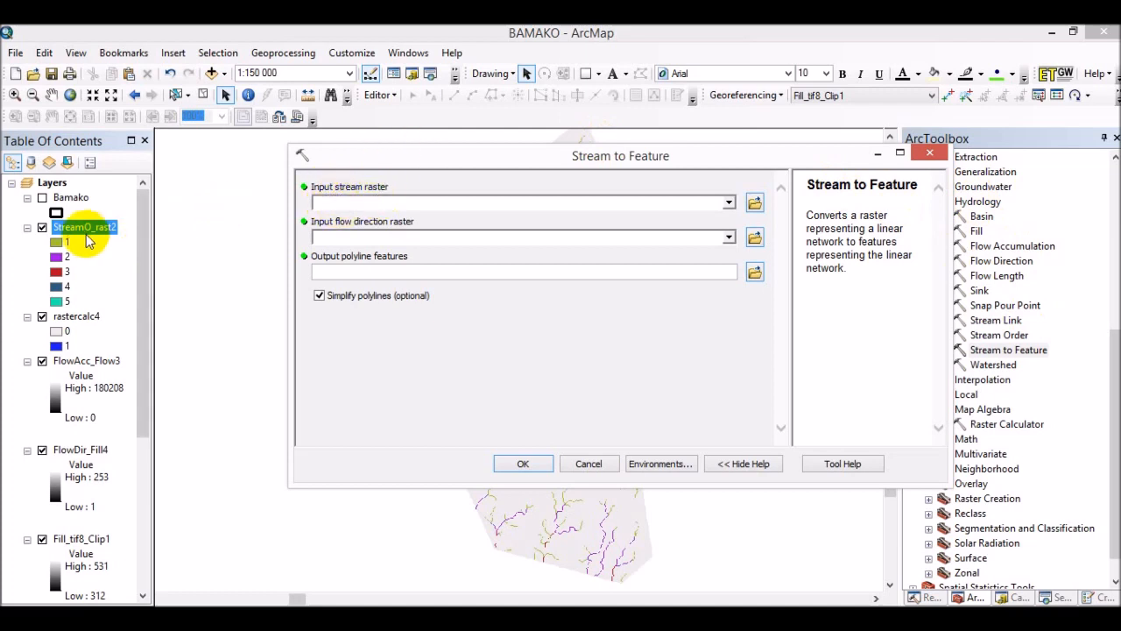
left_click_drag(85, 233, 400, 201)
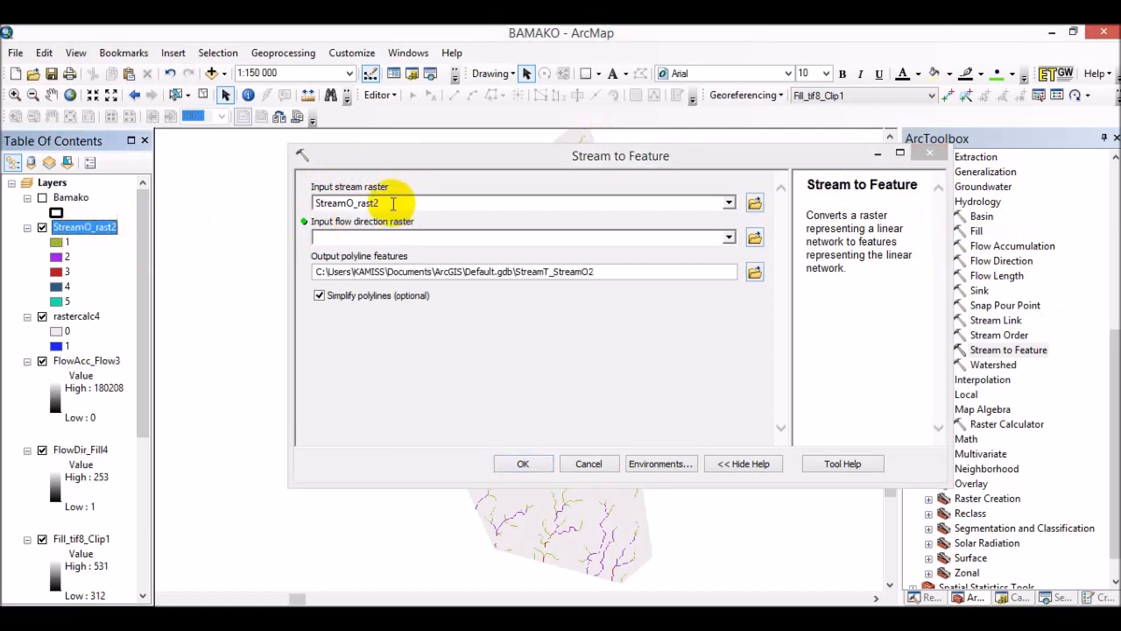
left_click(728, 204)
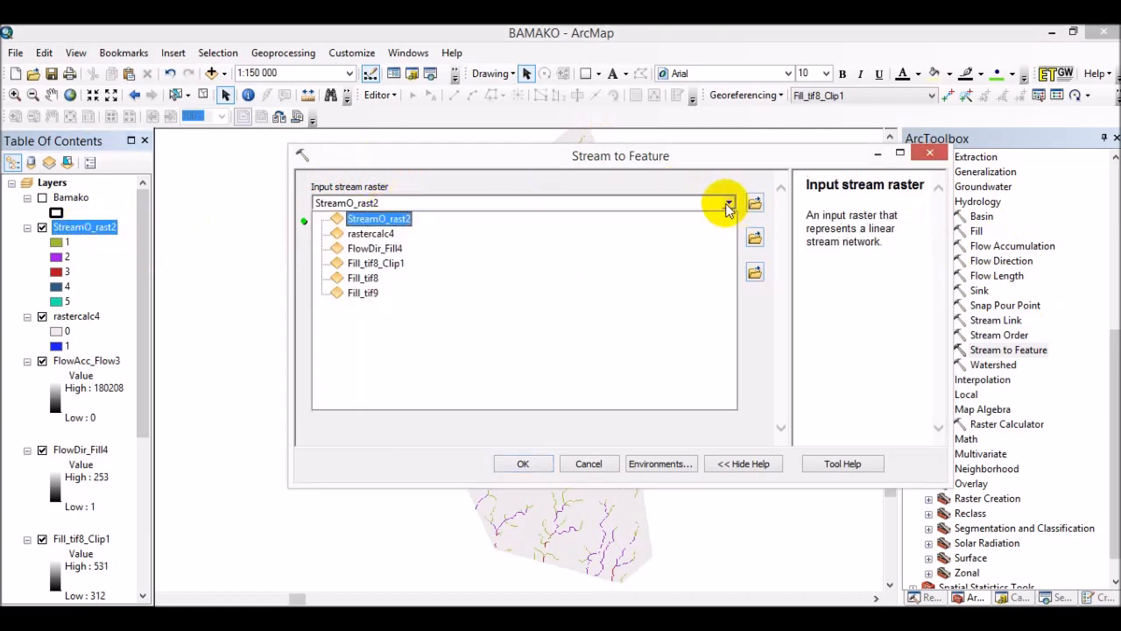
left_click(728, 204)
left_click(347, 233)
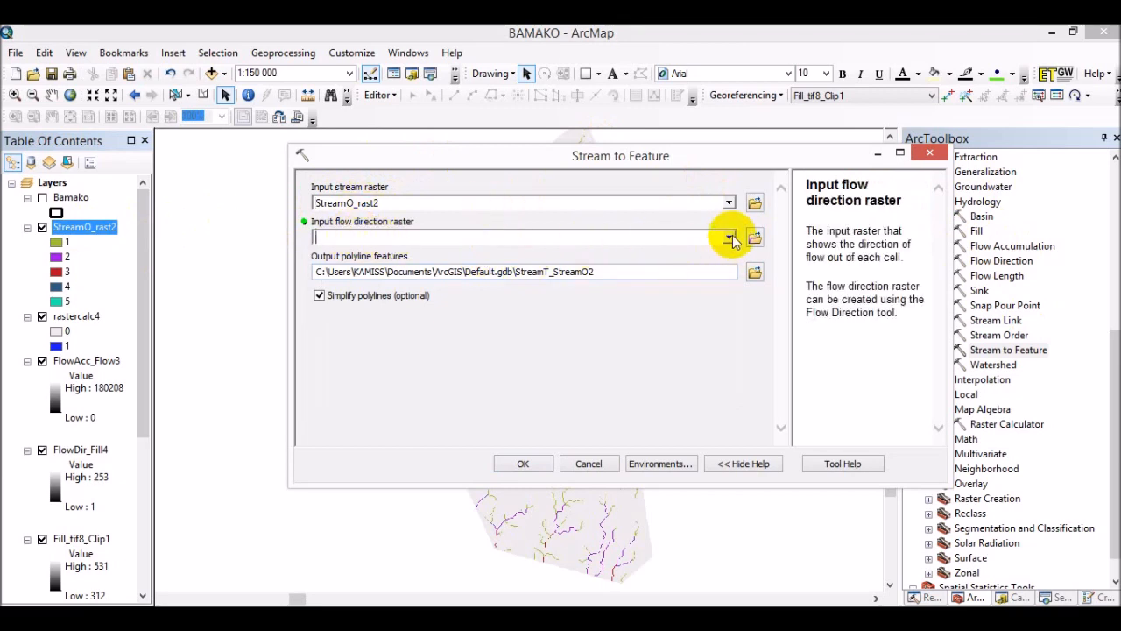
left_click(729, 237)
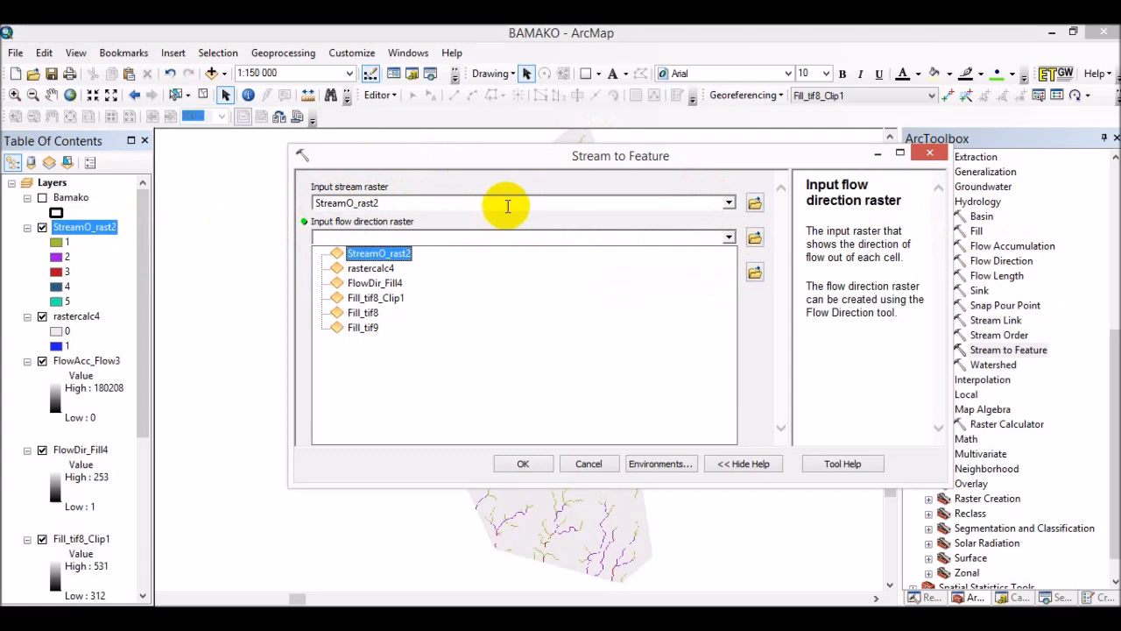
left_click(372, 283)
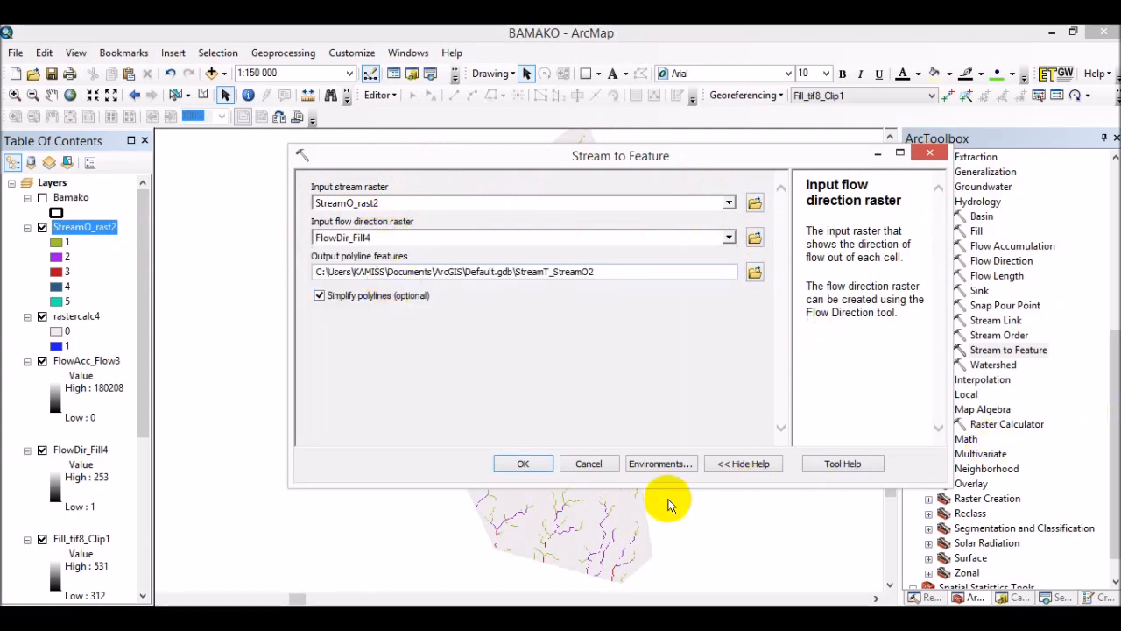
left_click(524, 464)
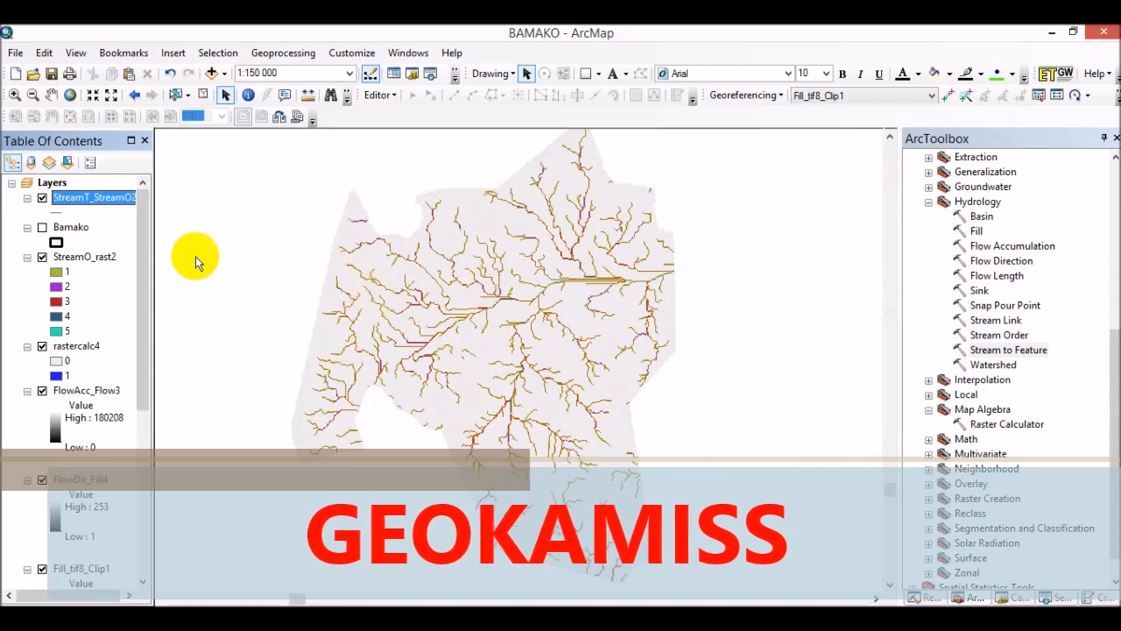
Show the Bamako boundary and hide the StreamO_rast2, rastercalc4, FlowAcc_Flow3, FlowDir_Fill4 and Fill_tif8_Clip1 raster layers.
left_click(42, 229)
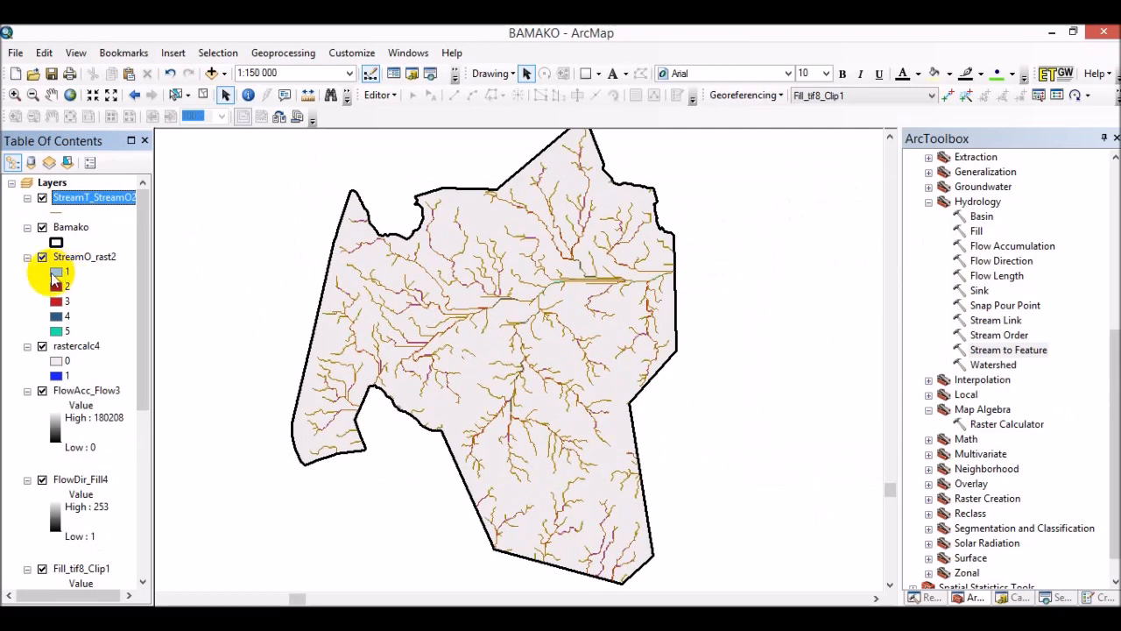
left_click(42, 257)
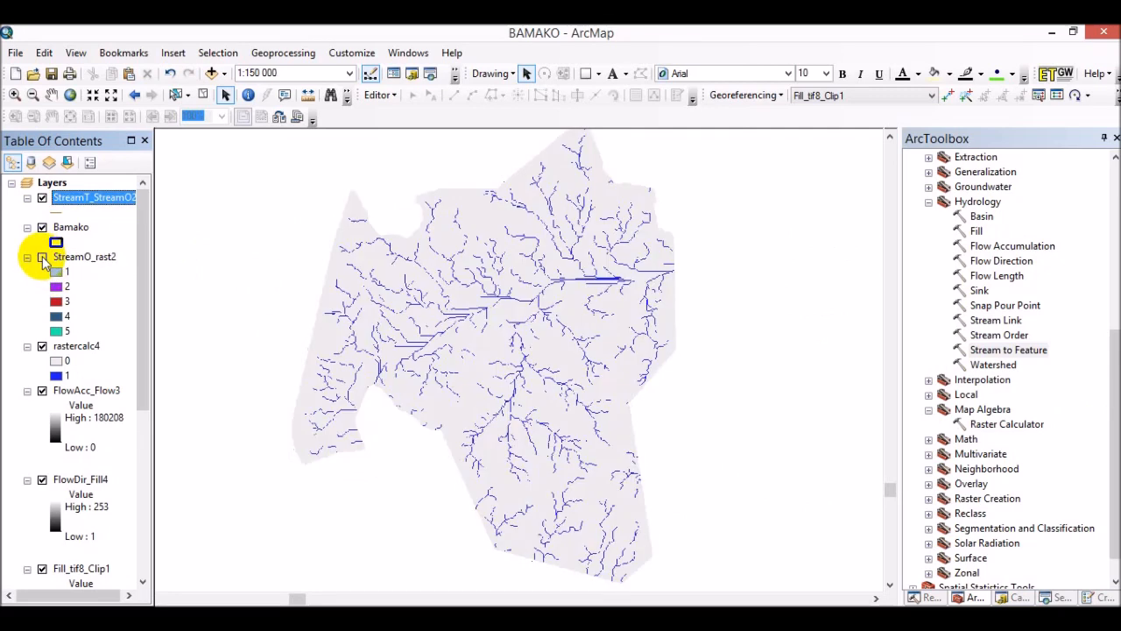
left_click(41, 347)
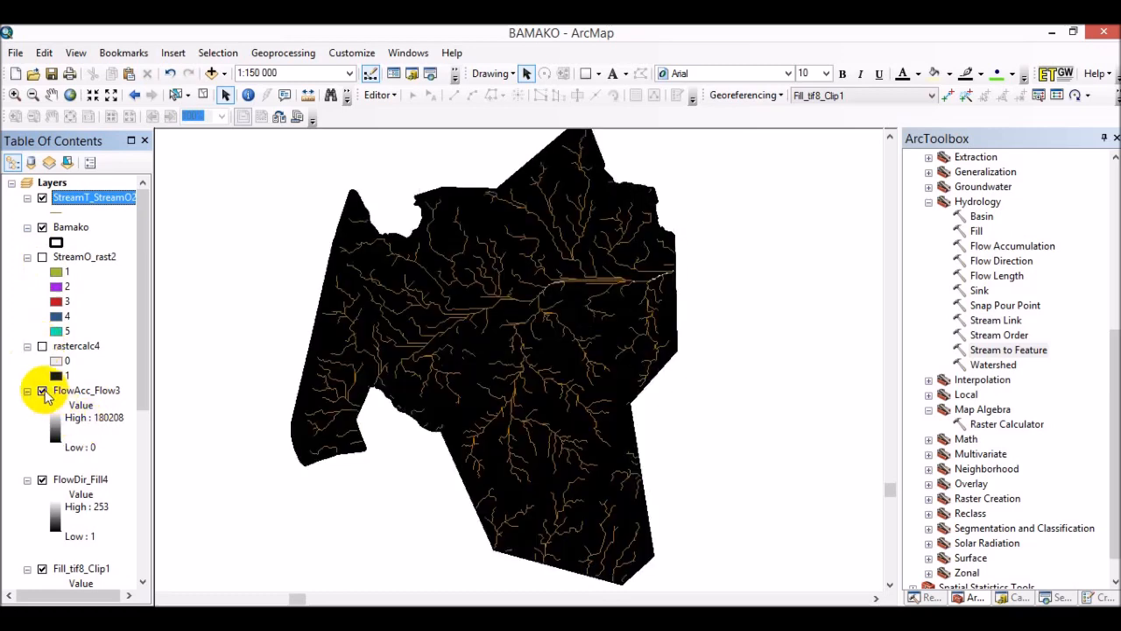
left_click(42, 392)
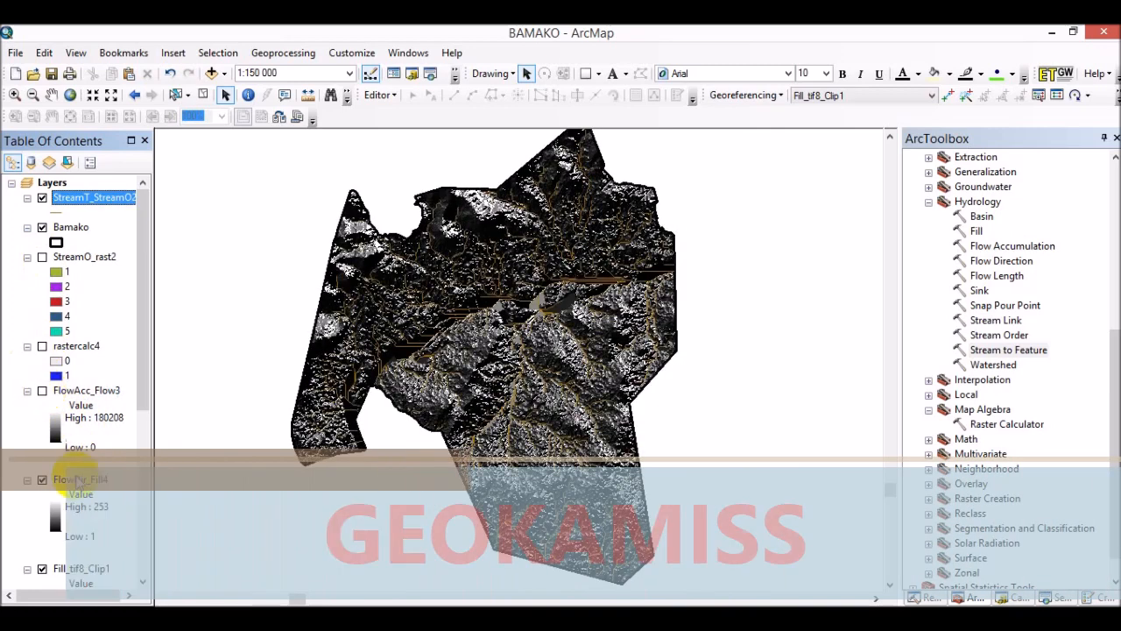
left_click(42, 483)
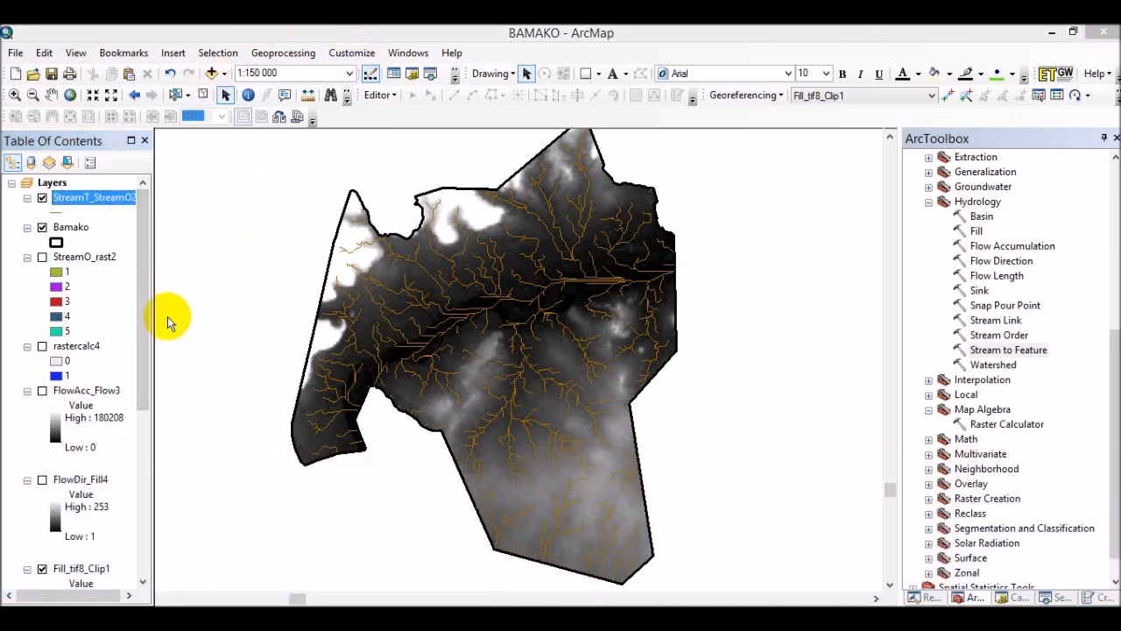
left_click_drag(144, 331, 138, 420)
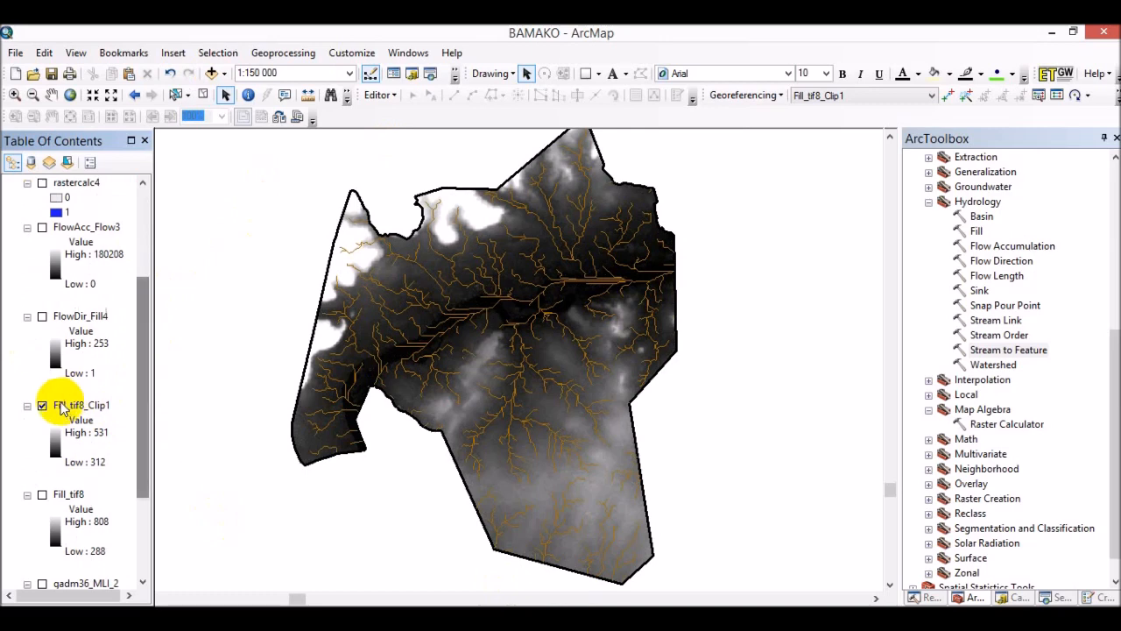
left_click(43, 405)
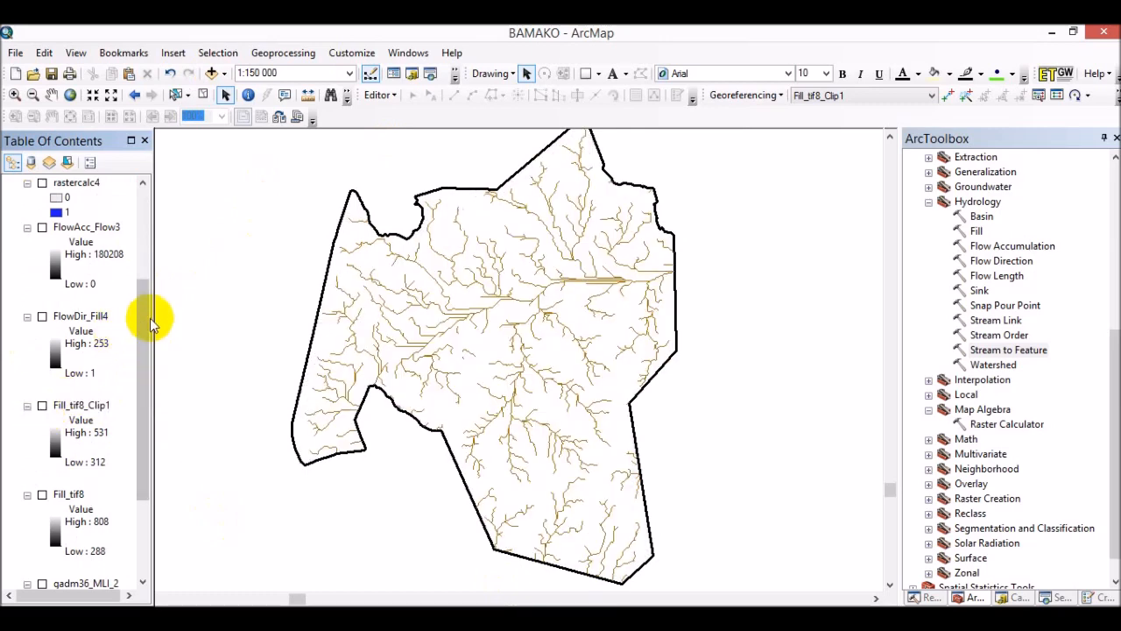
left_click_drag(148, 327, 158, 213)
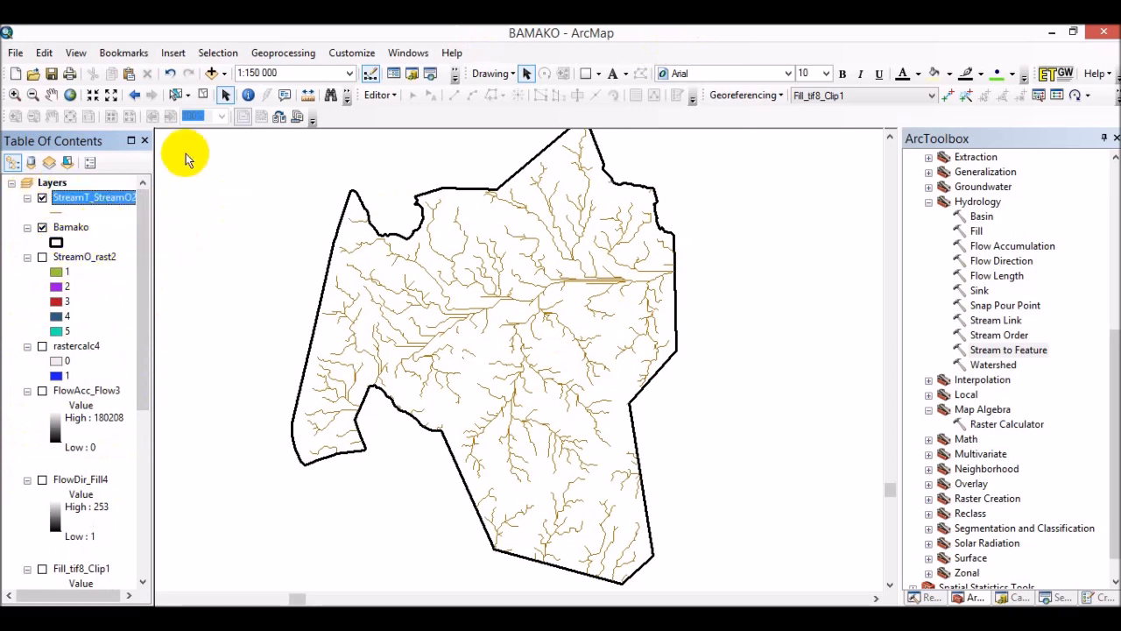
Set the StreamT_StreamO2 layer's symbology to unique values of the grid_code field and add all values.
right_click(86, 202)
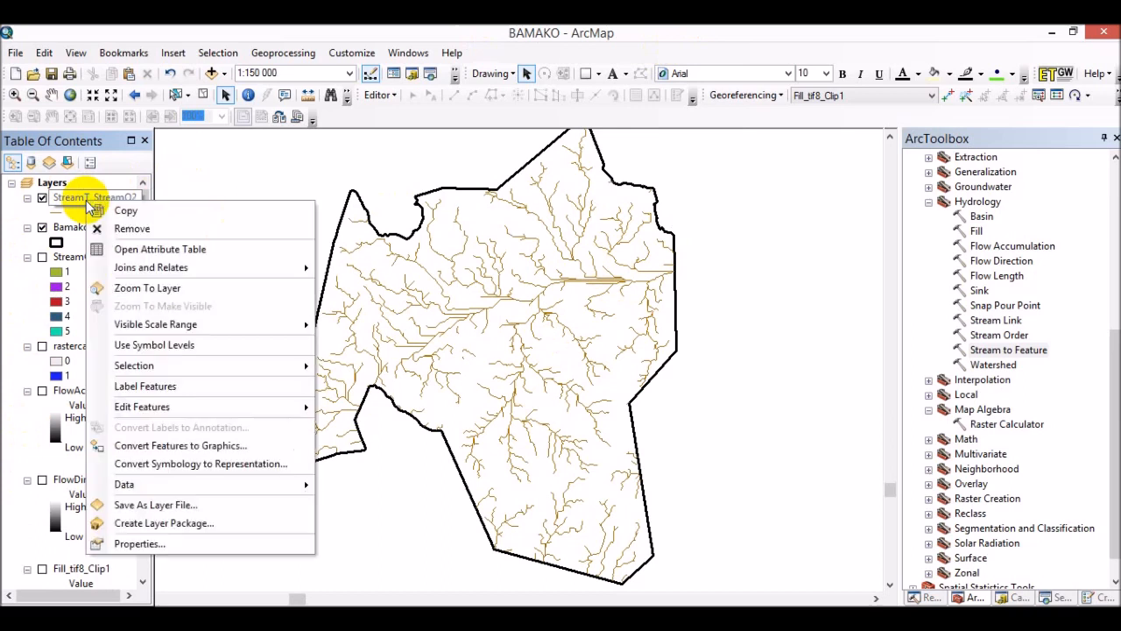
left_click(138, 544)
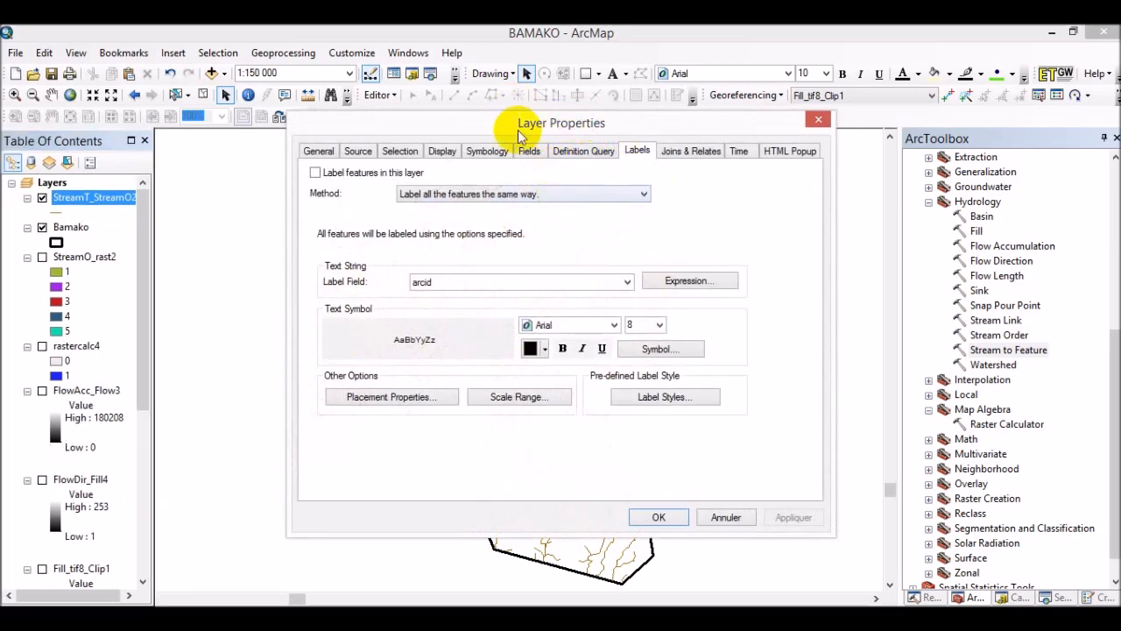
left_click(484, 151)
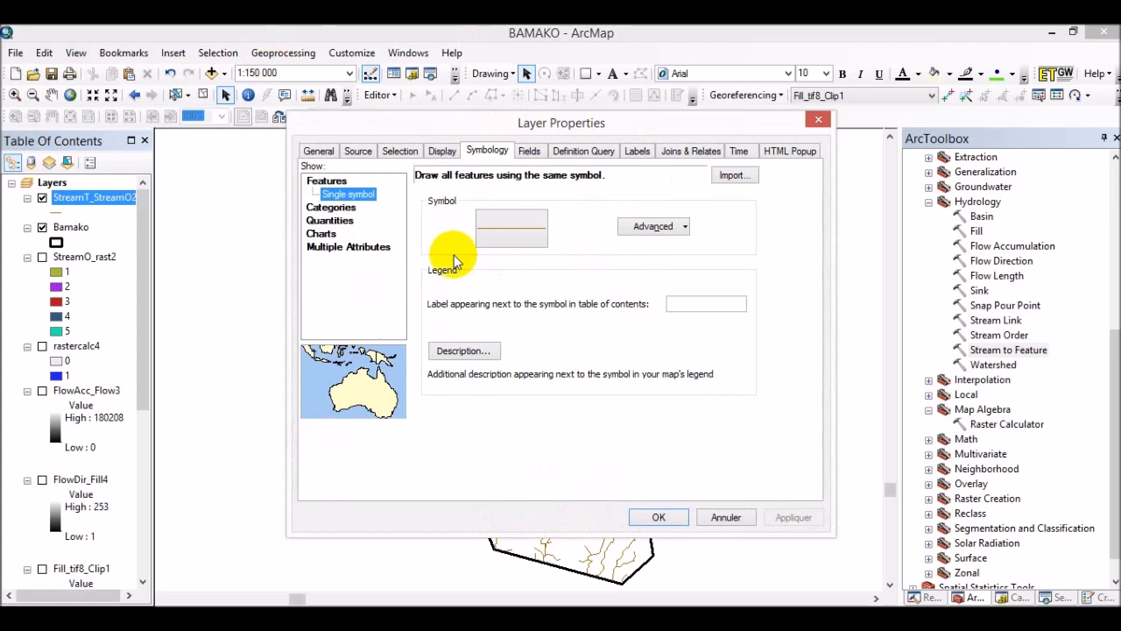
left_click(333, 208)
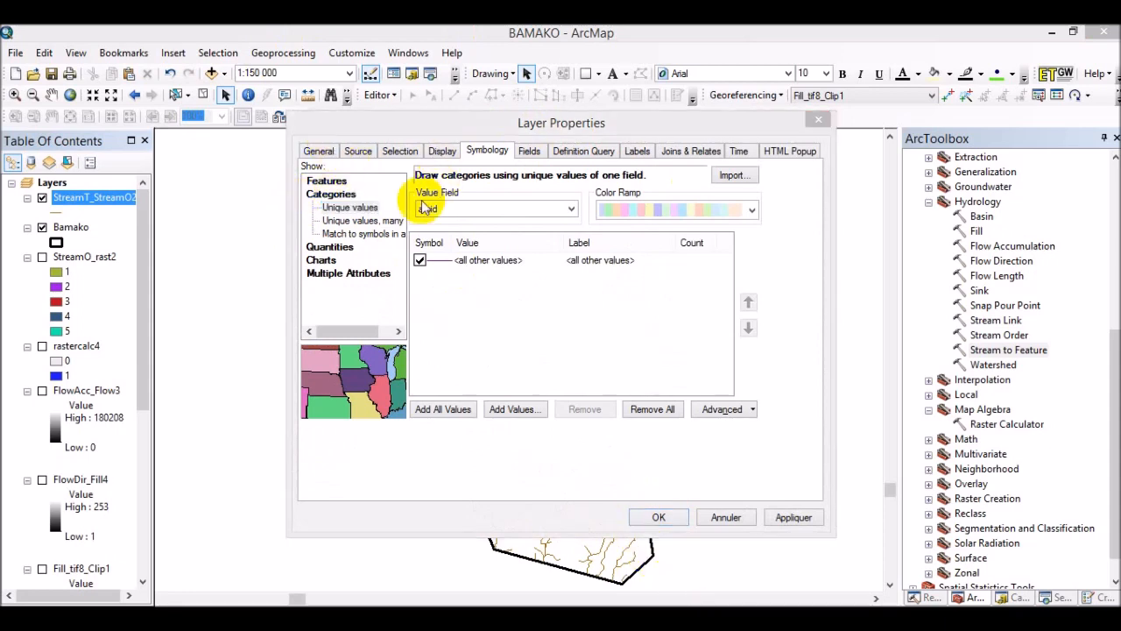
left_click(568, 210)
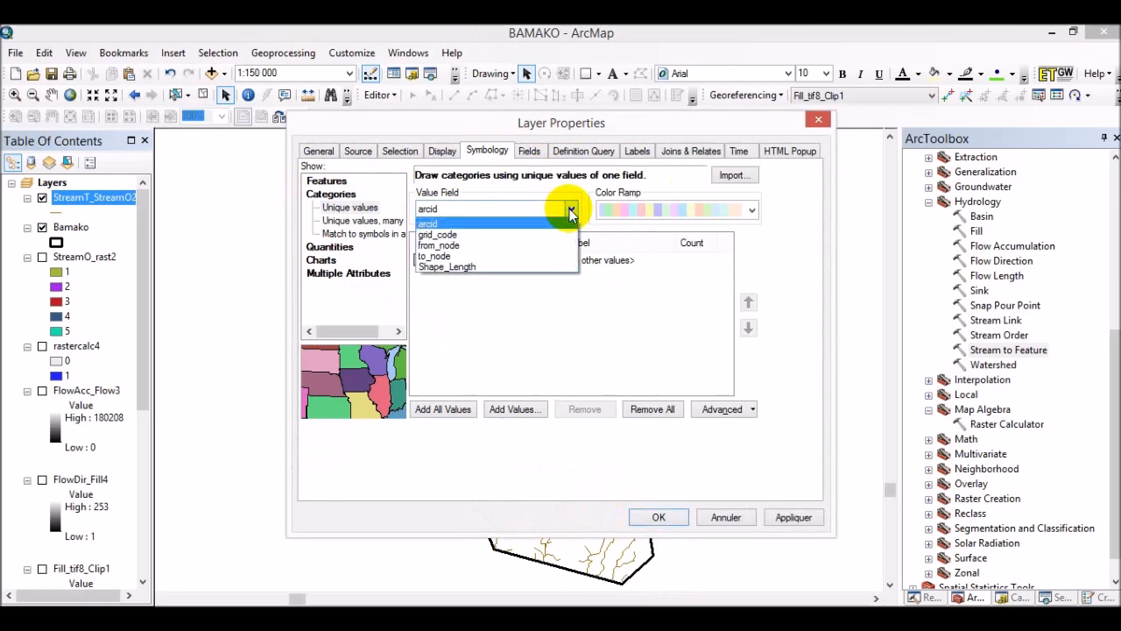
left_click(438, 232)
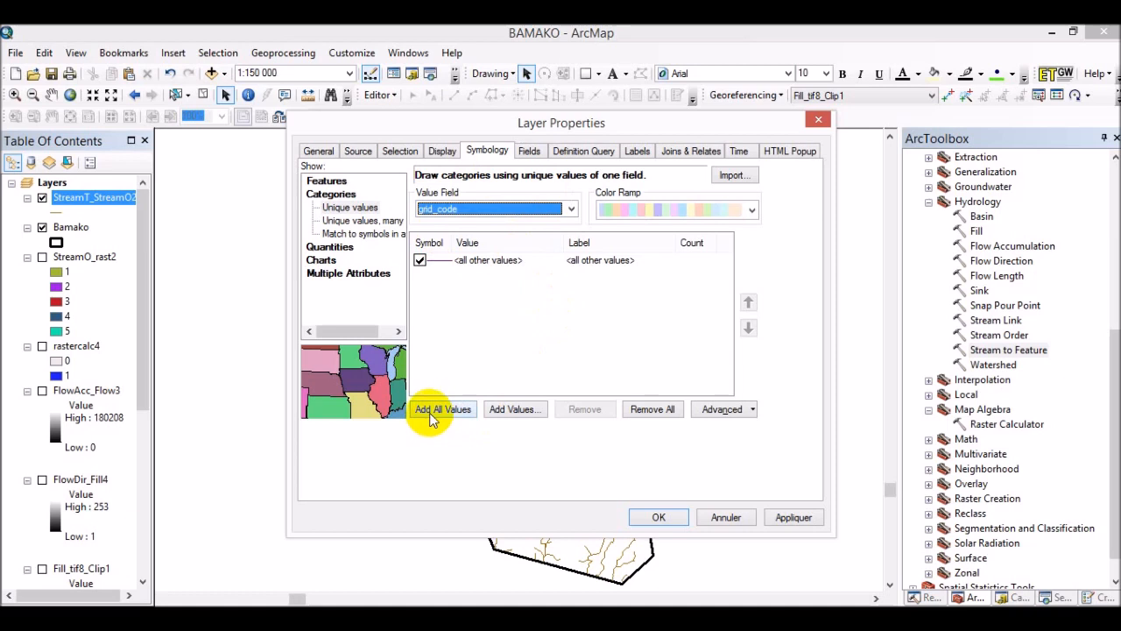
left_click(435, 412)
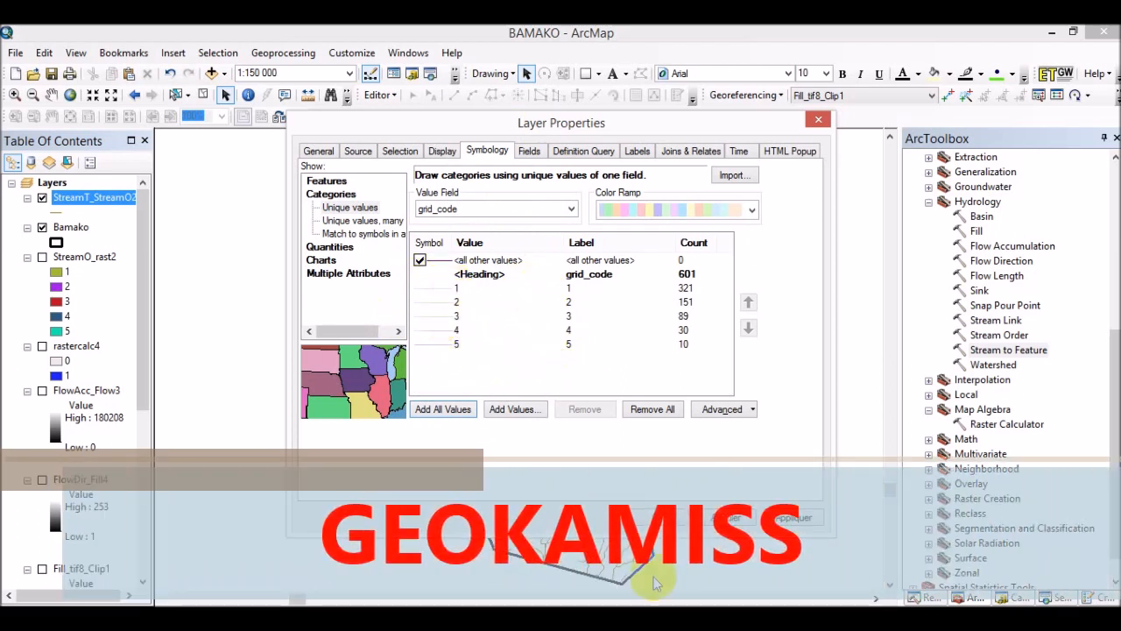
Apply the River line symbol to grid_code value 1 at width 1.00 and to value 2 at width 1.4.
double_click(436, 345)
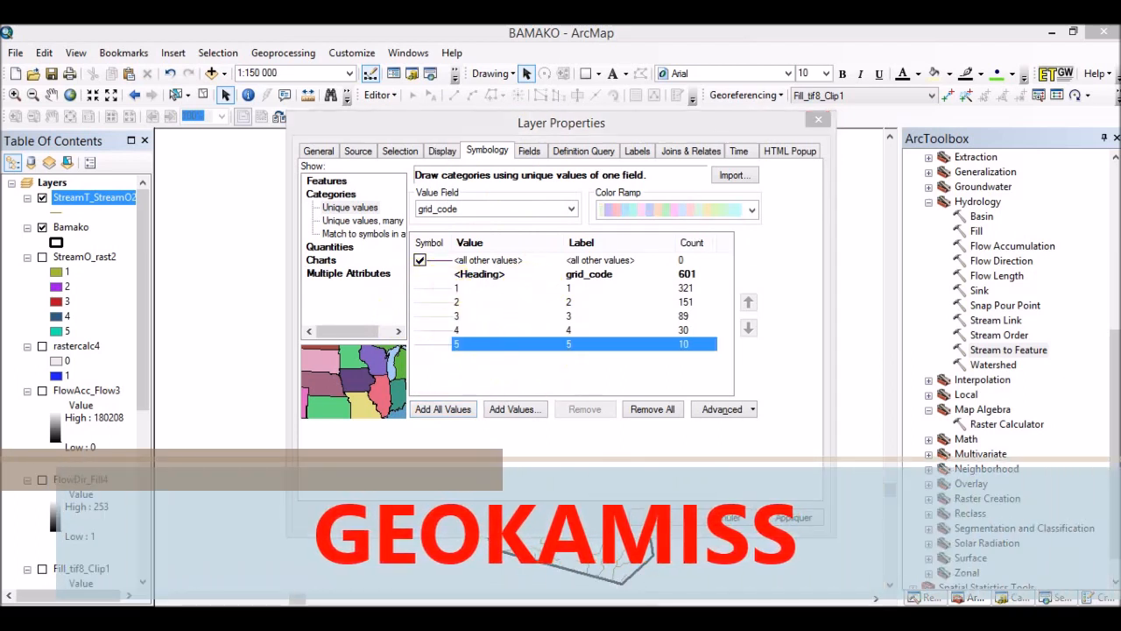
double_click(432, 290)
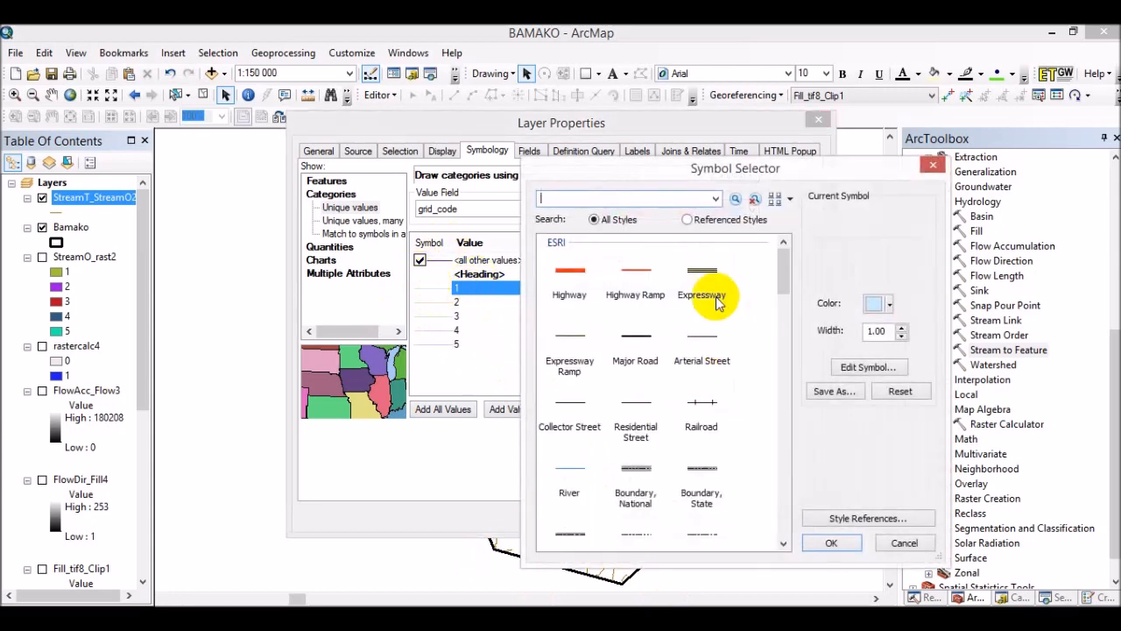
left_click(571, 474)
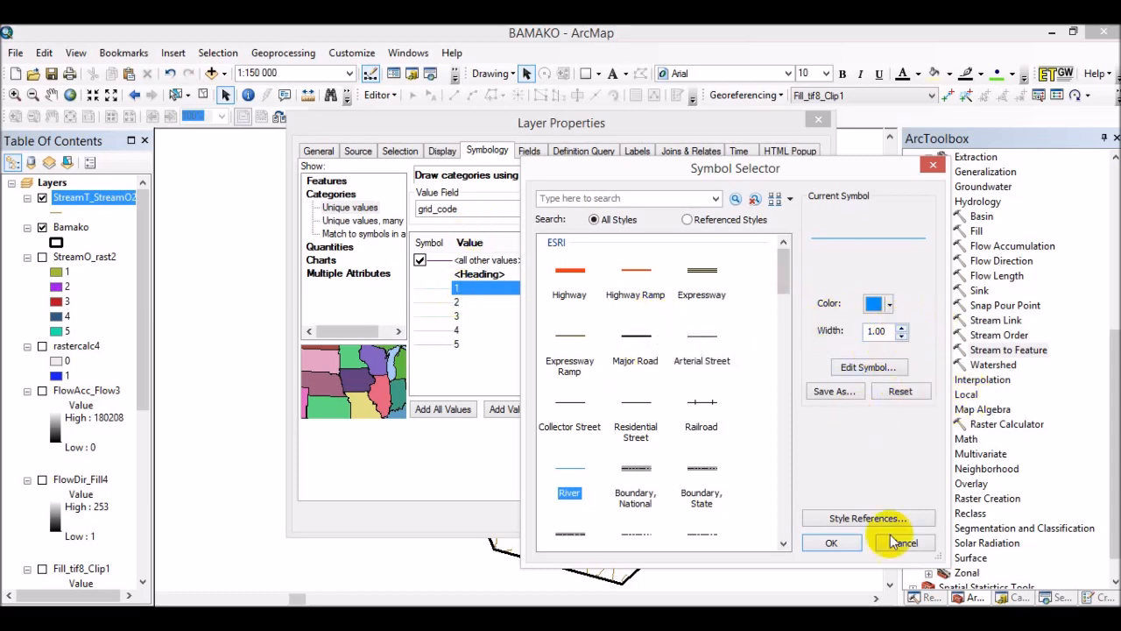
left_click(832, 542)
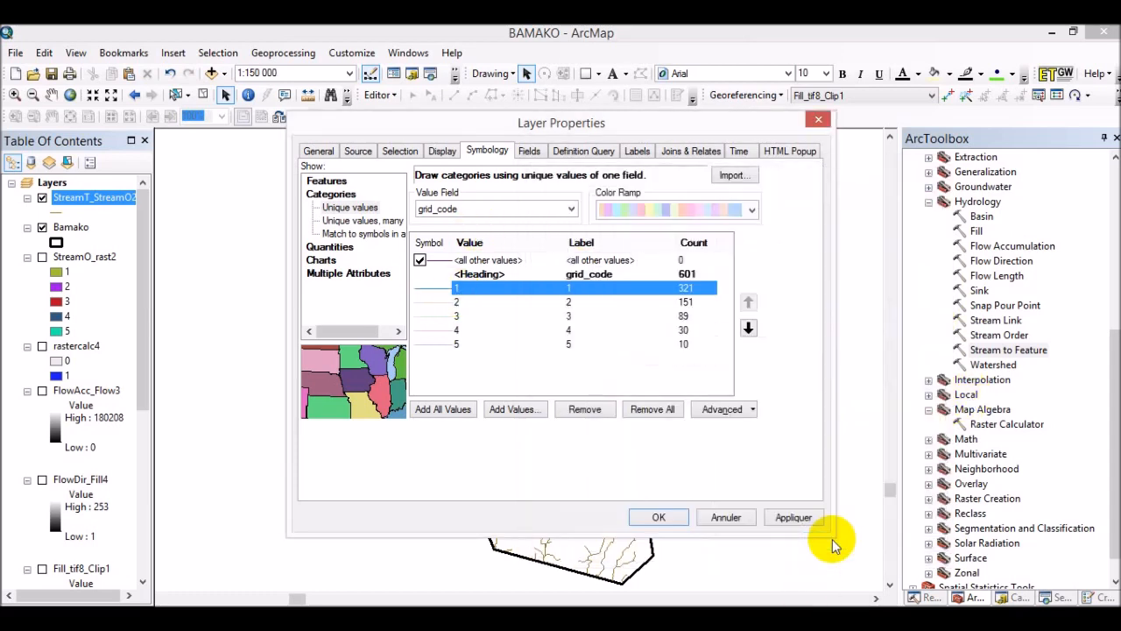
double_click(434, 303)
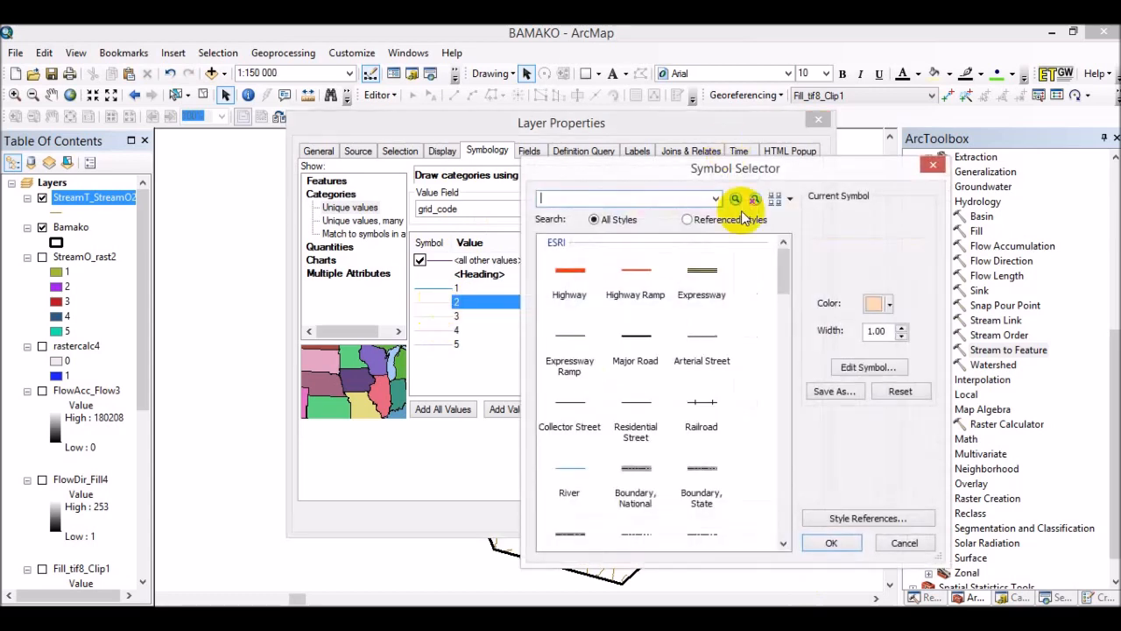
left_click(571, 469)
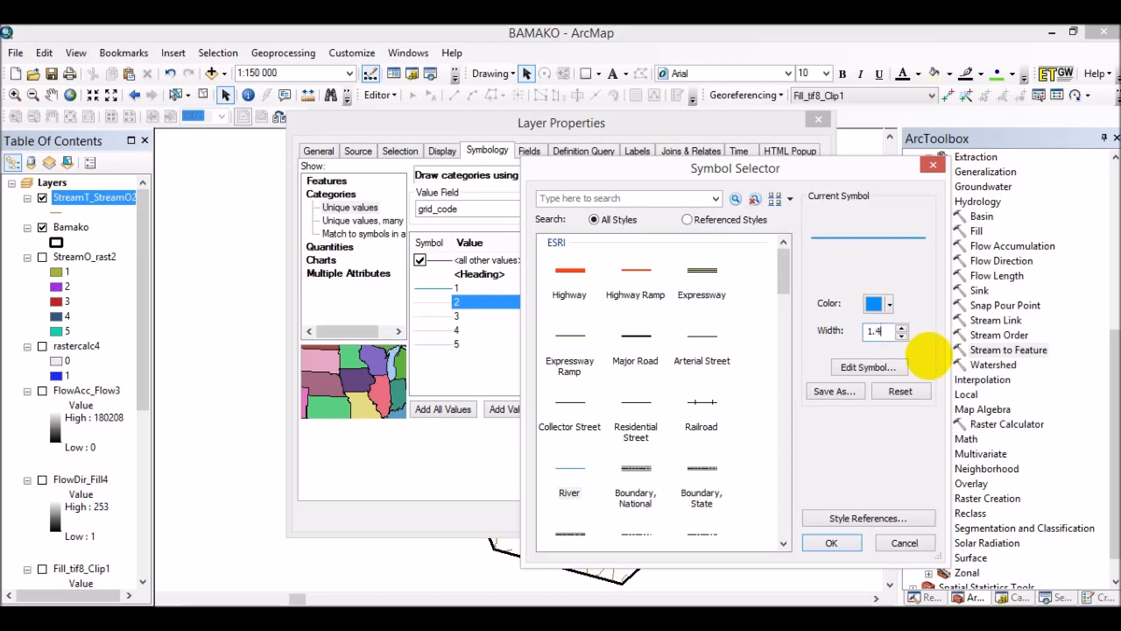
left_click(833, 542)
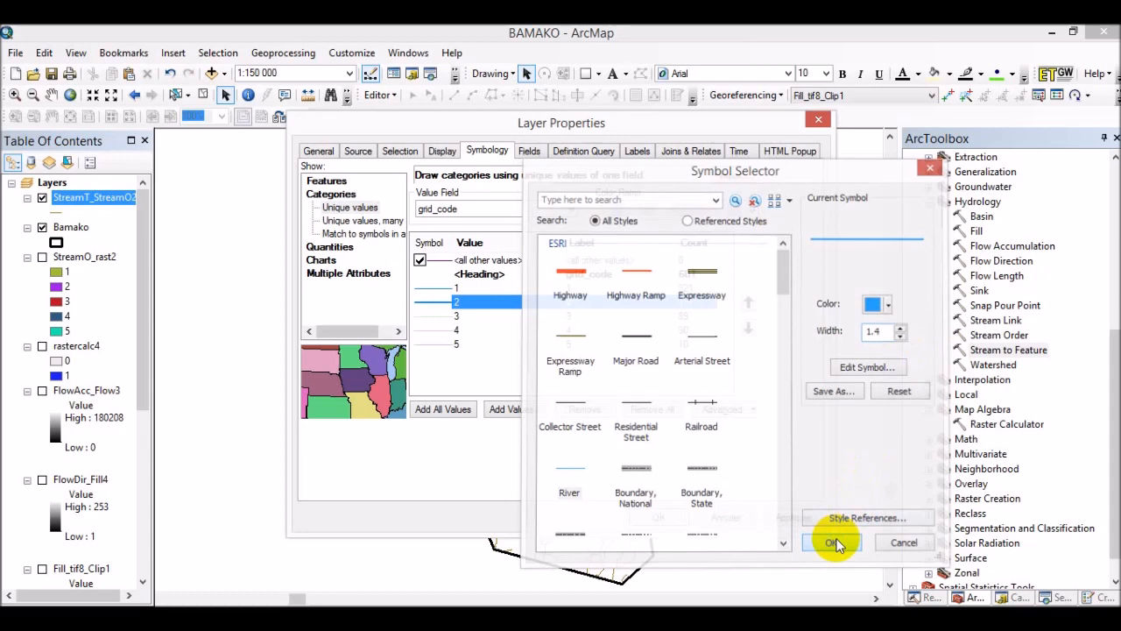
Apply the River line symbol to grid_code value 3 with width 1.8 and to value 4 with width 2.
double_click(435, 318)
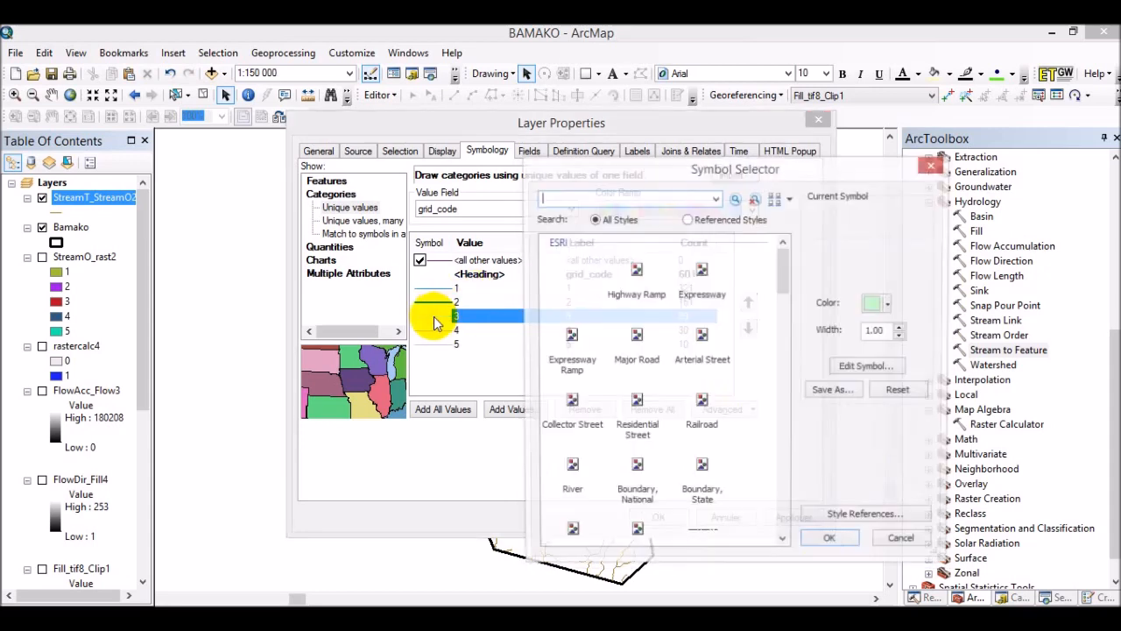
left_click(570, 476)
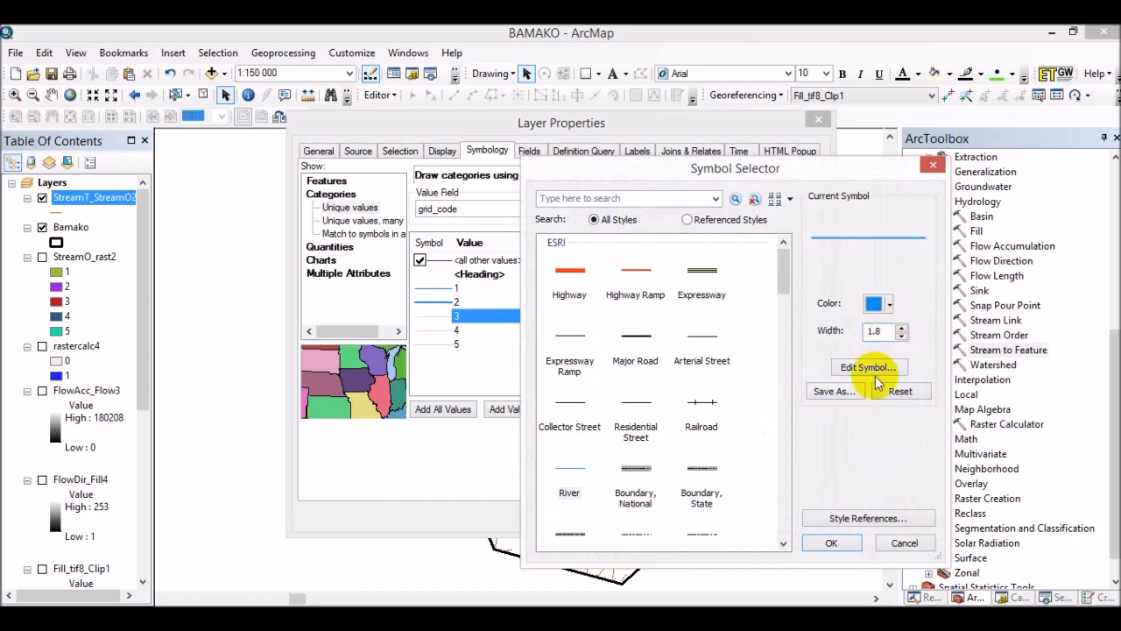
left_click(831, 544)
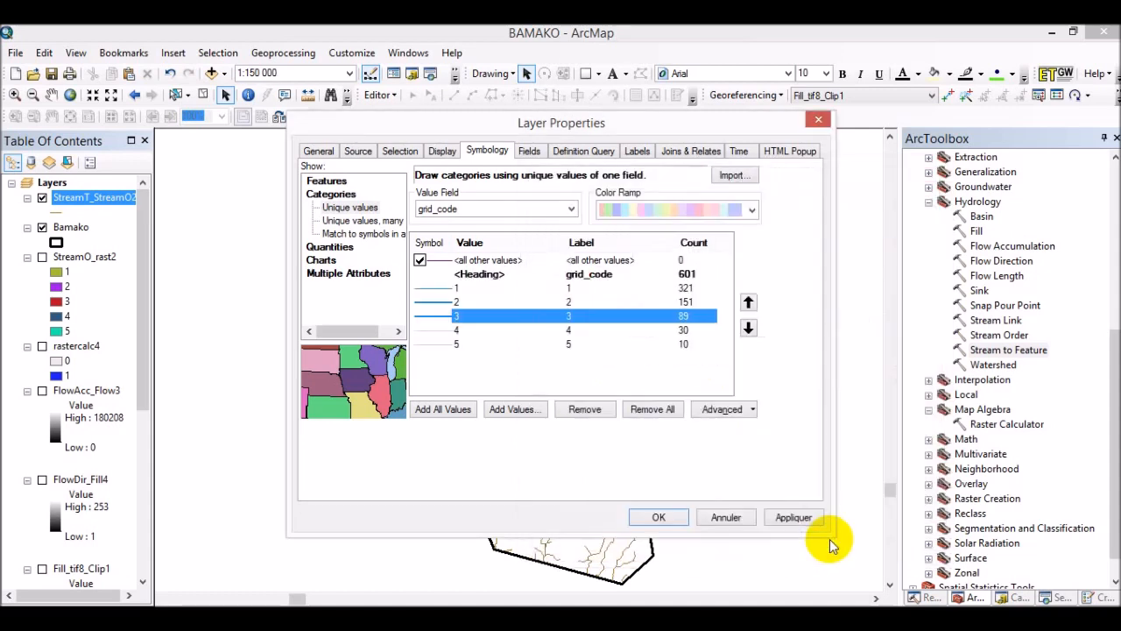
double_click(434, 330)
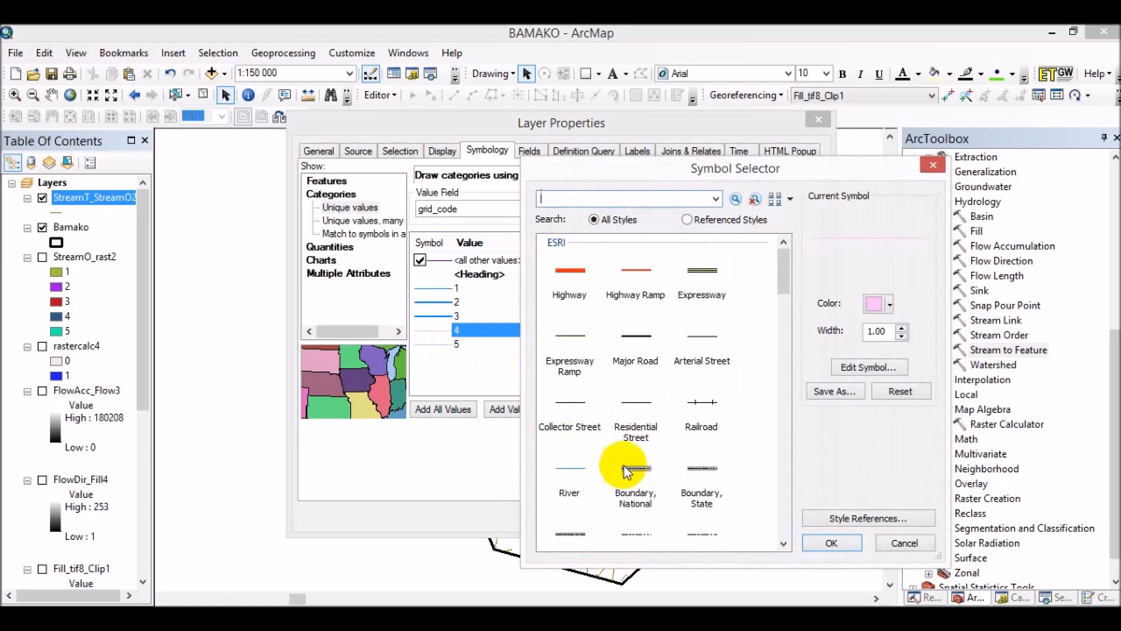
left_click(574, 476)
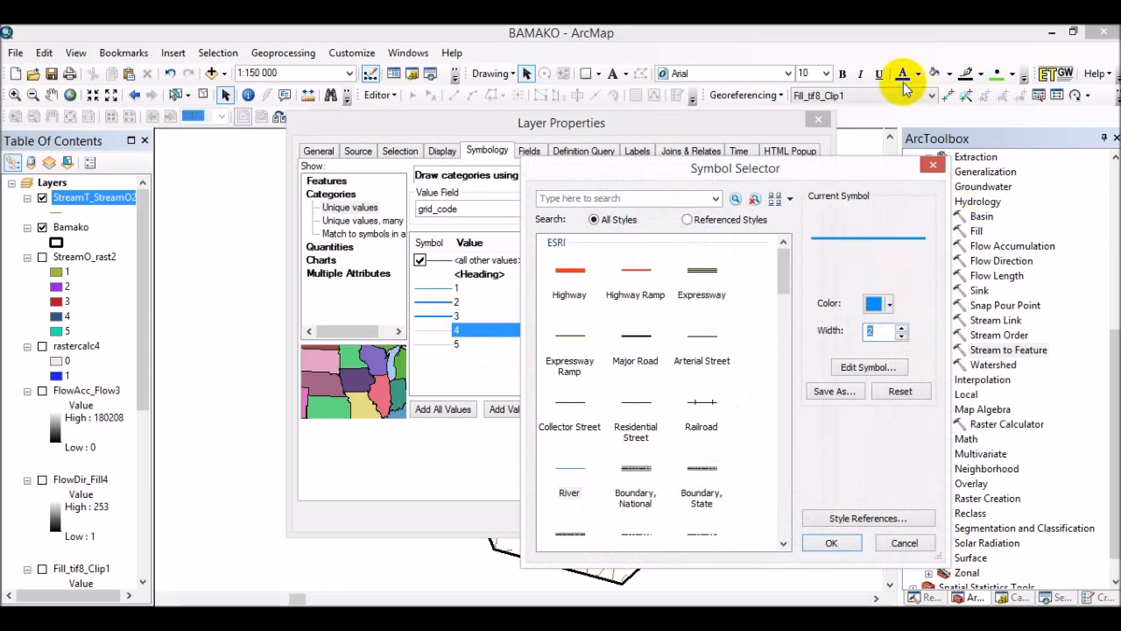
left_click(831, 544)
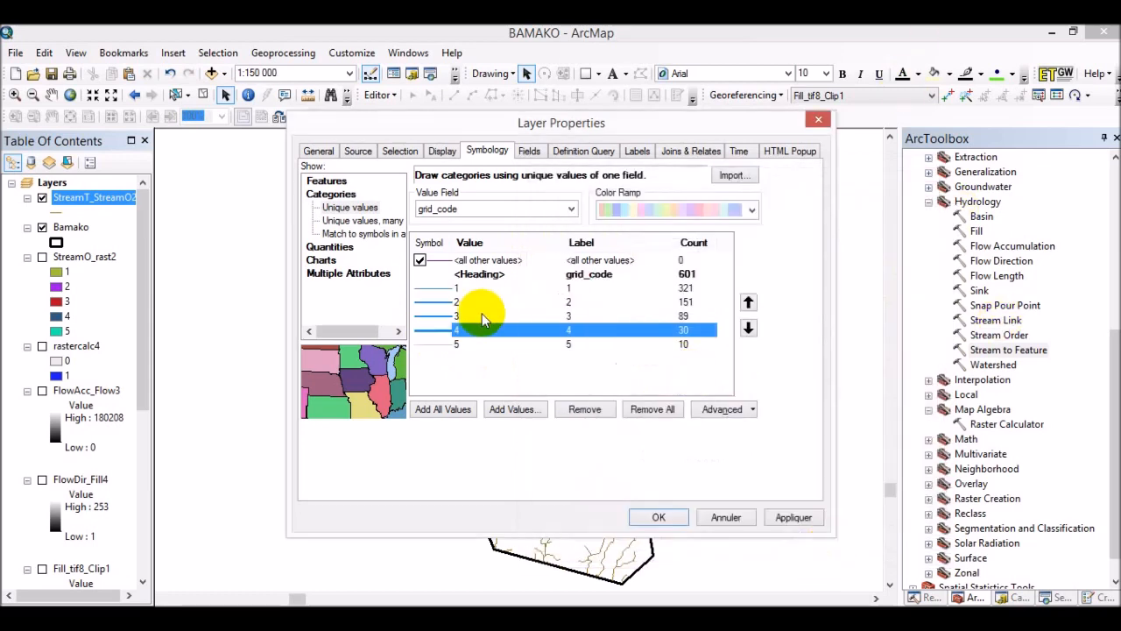
Apply the River line symbol to grid_code value 5 with width 3.
double_click(438, 345)
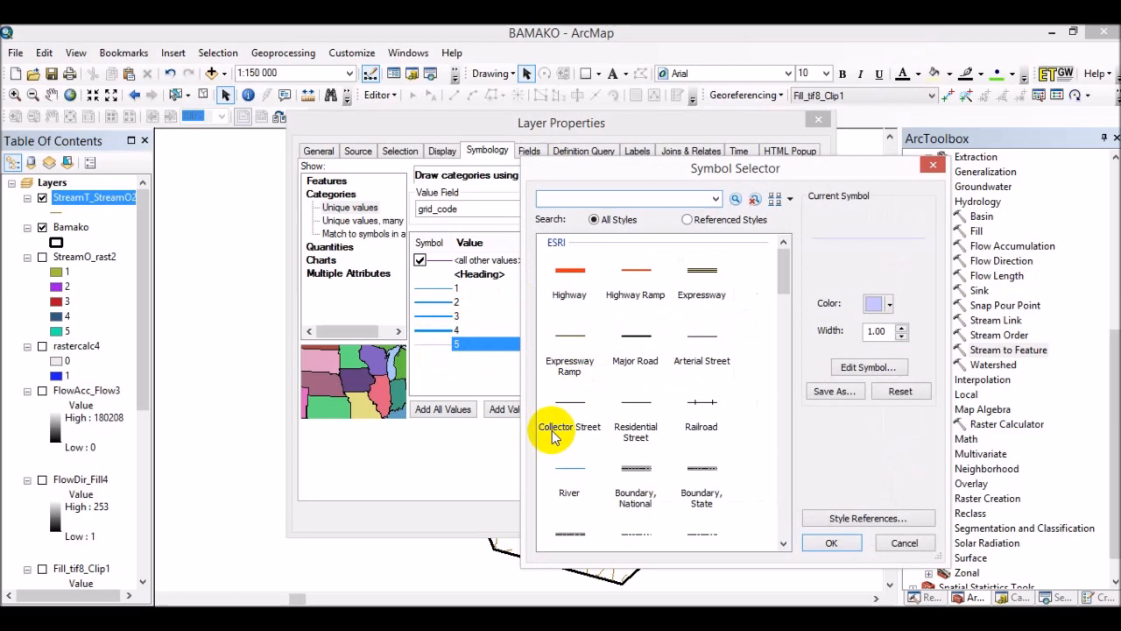
left_click(568, 476)
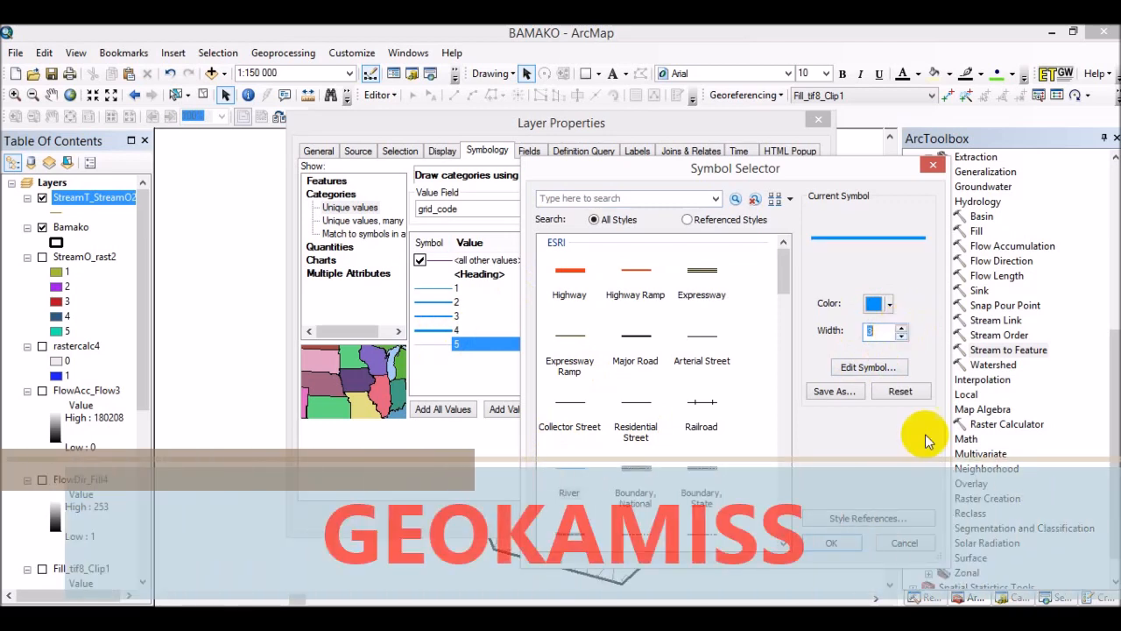
left_click(832, 544)
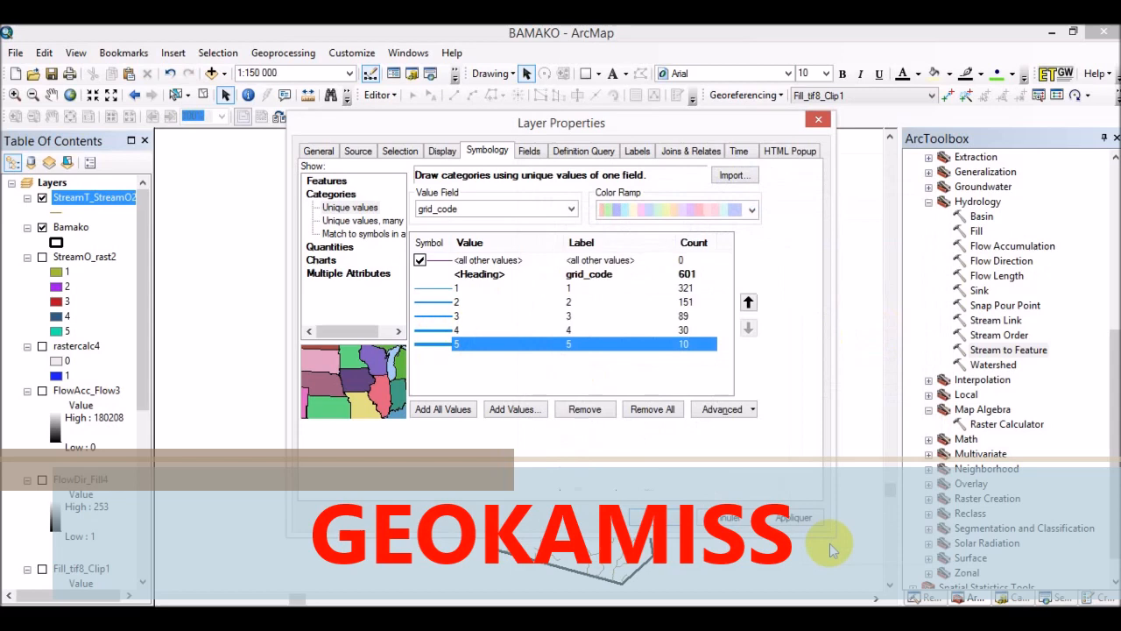
Apply the grid_code symbology to the StreamT_StreamO2 layer, check it against the map, and close the layer properties.
left_click_drag(590, 123, 380, 138)
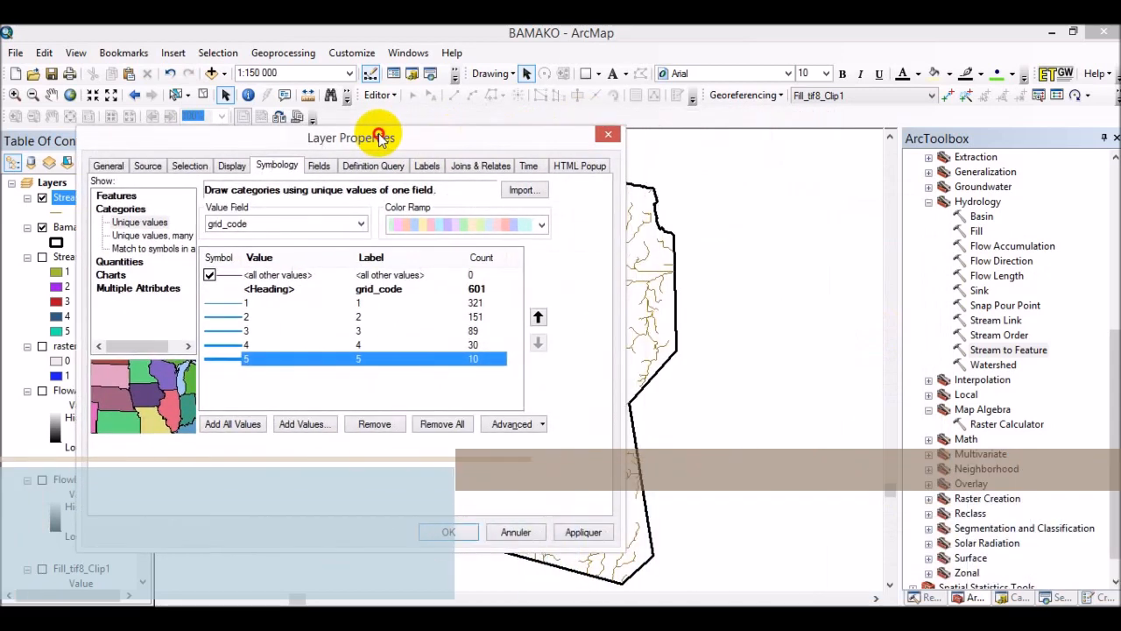
left_click(583, 532)
left_click_drag(409, 139, 993, 145)
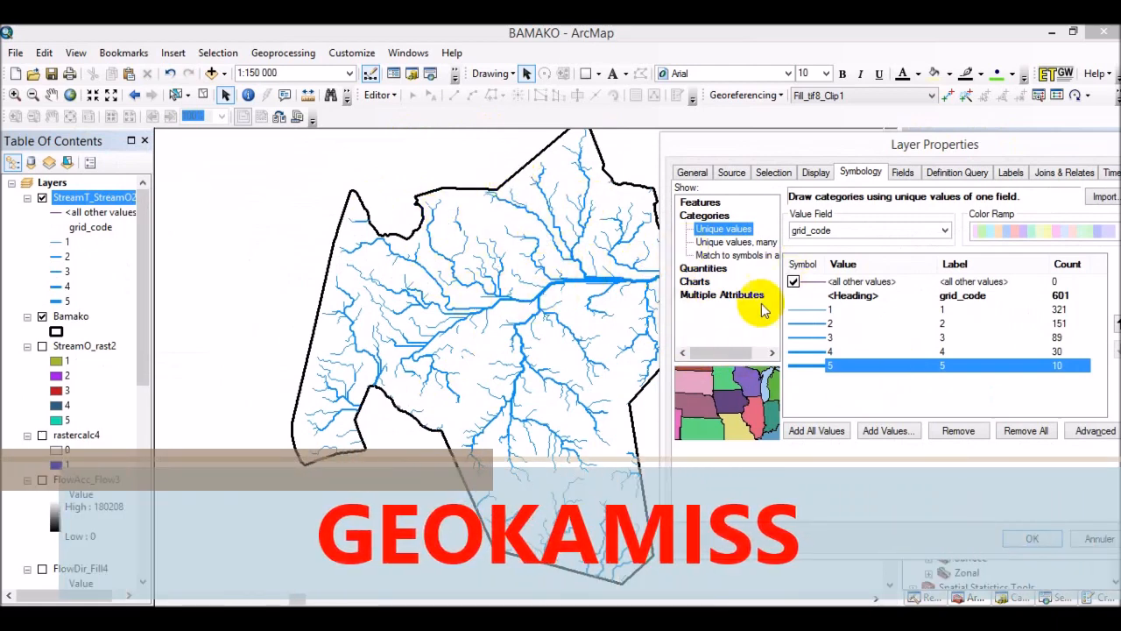
left_click(1032, 539)
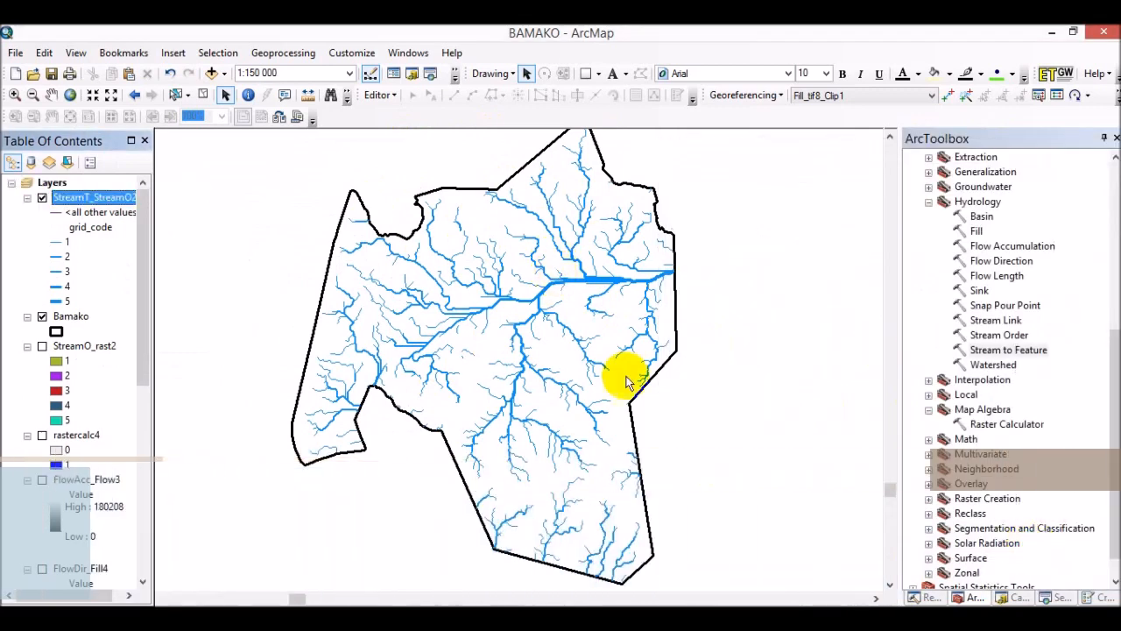
scroll(574, 315, "up", 2)
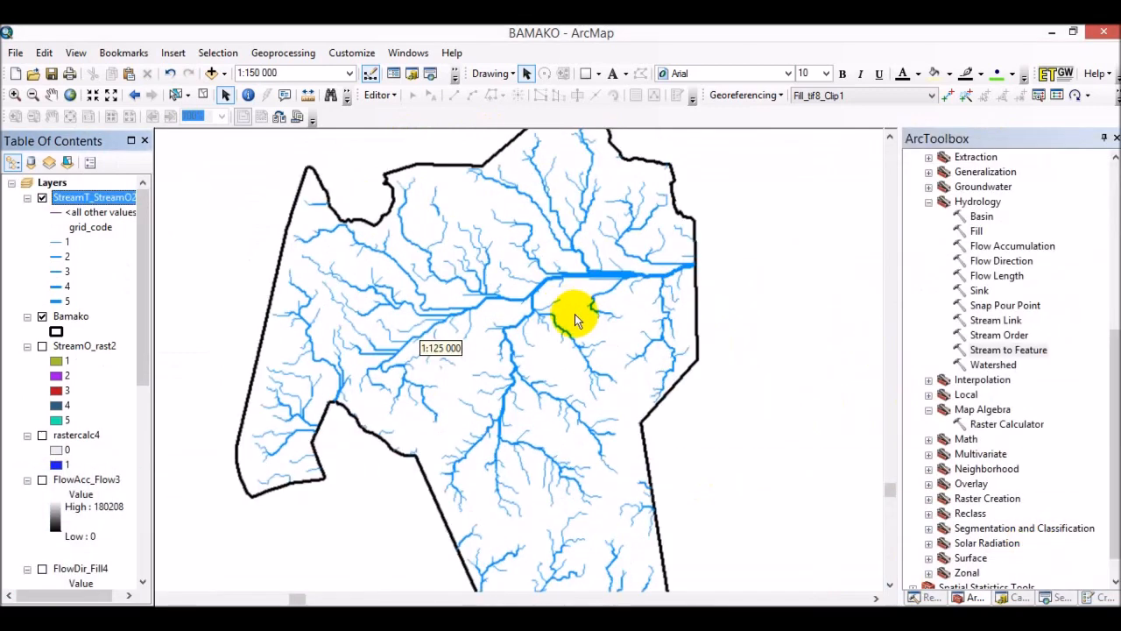
scroll(573, 316, "down", 2)
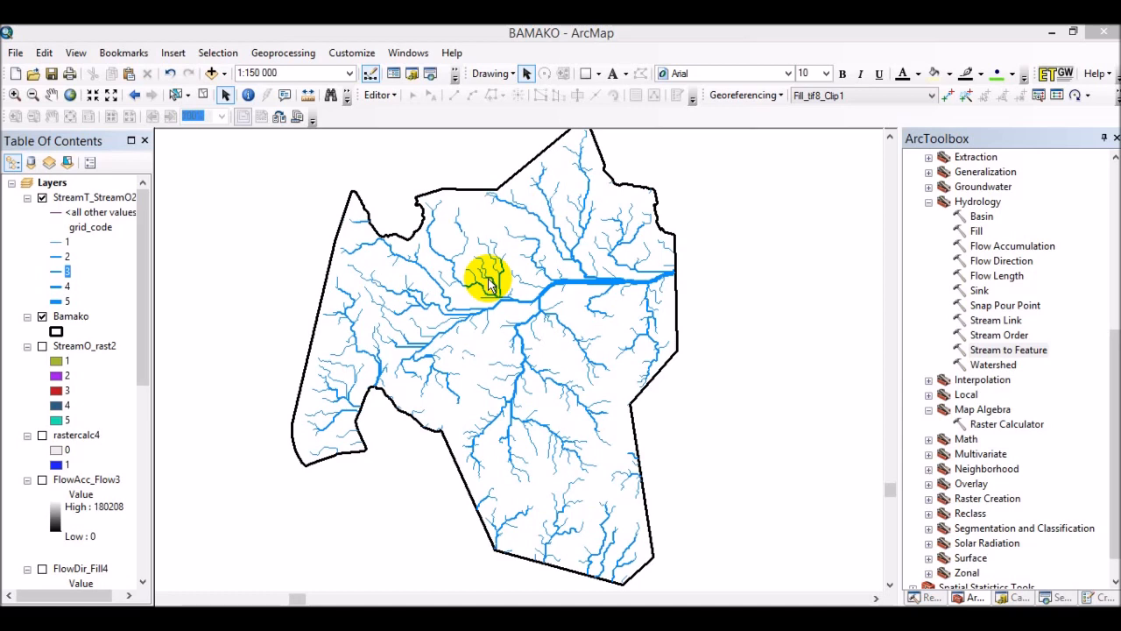
left_click(589, 314)
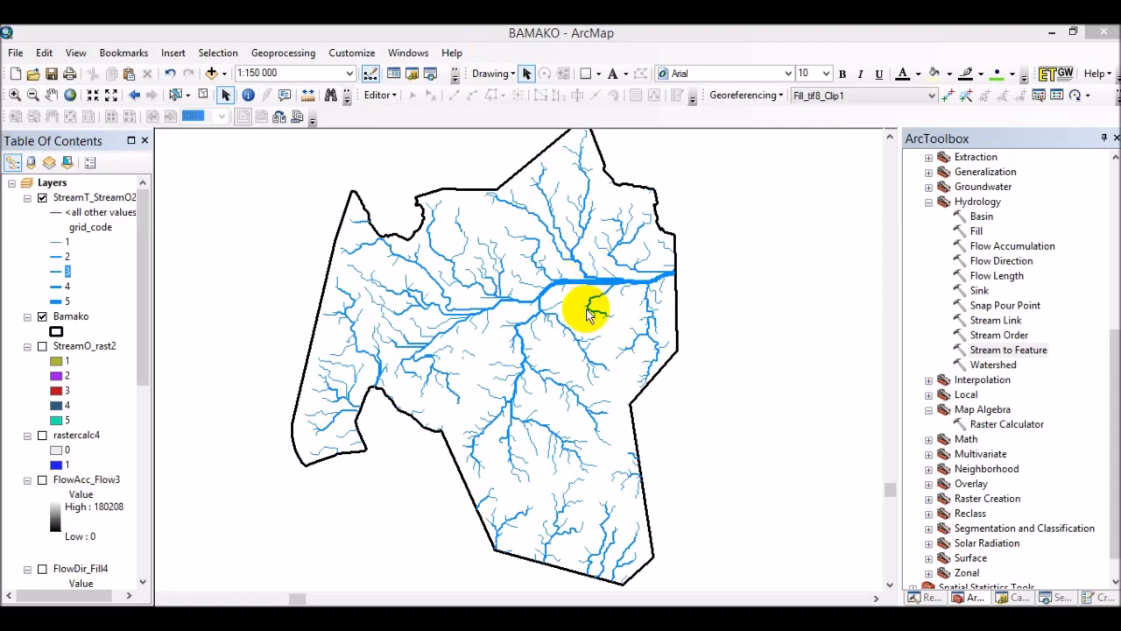